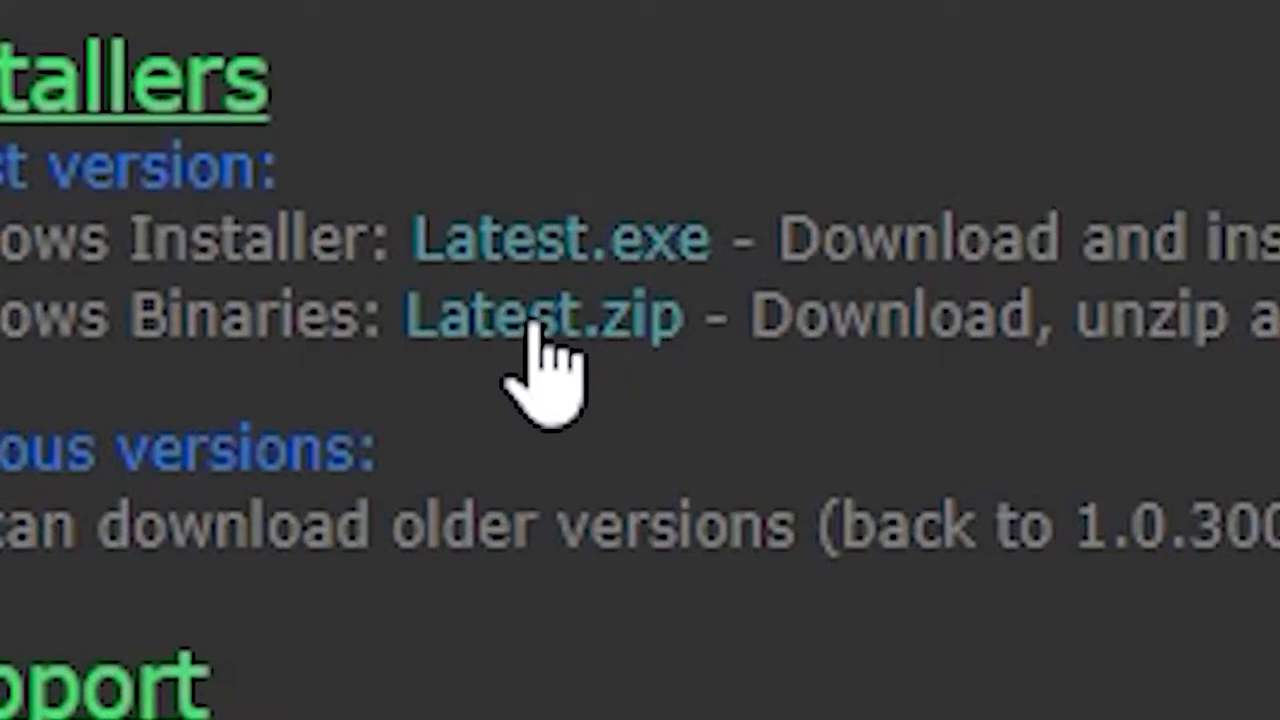
Step: Download the Latest.zip Windows binaries, open the archive and dismiss the WinRAR purchase notice
click(640, 338)
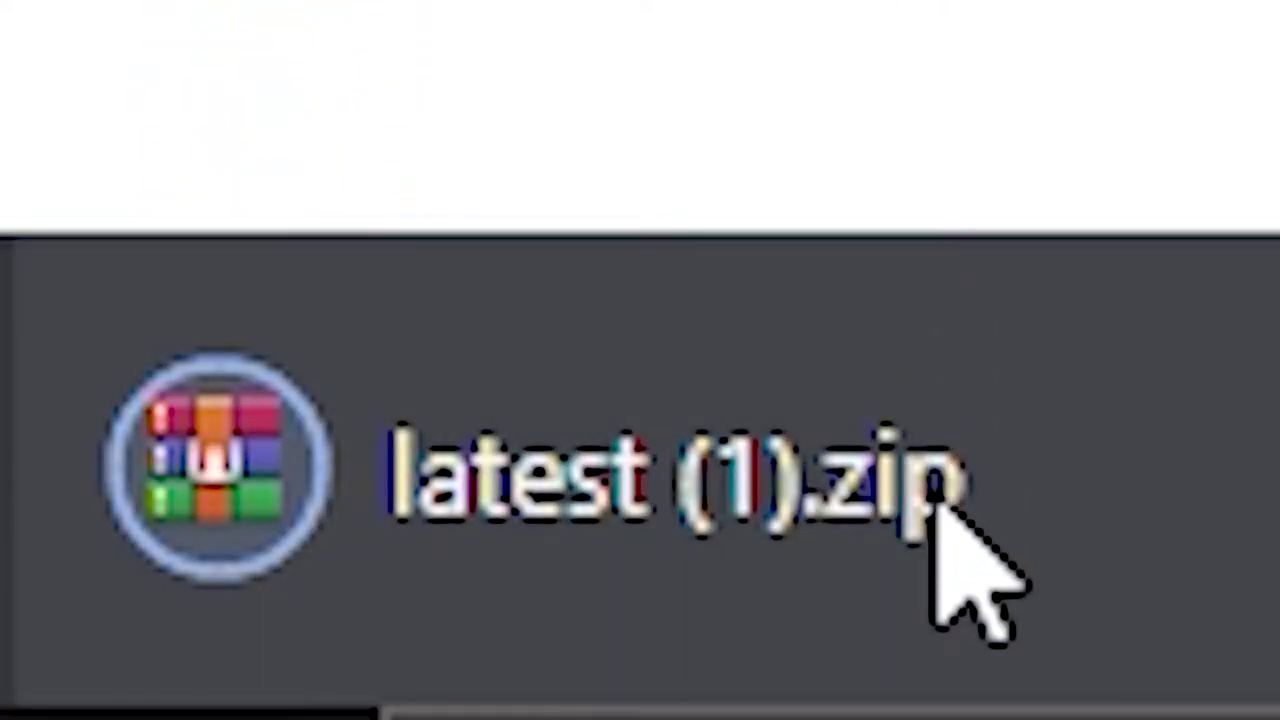
click(940, 520)
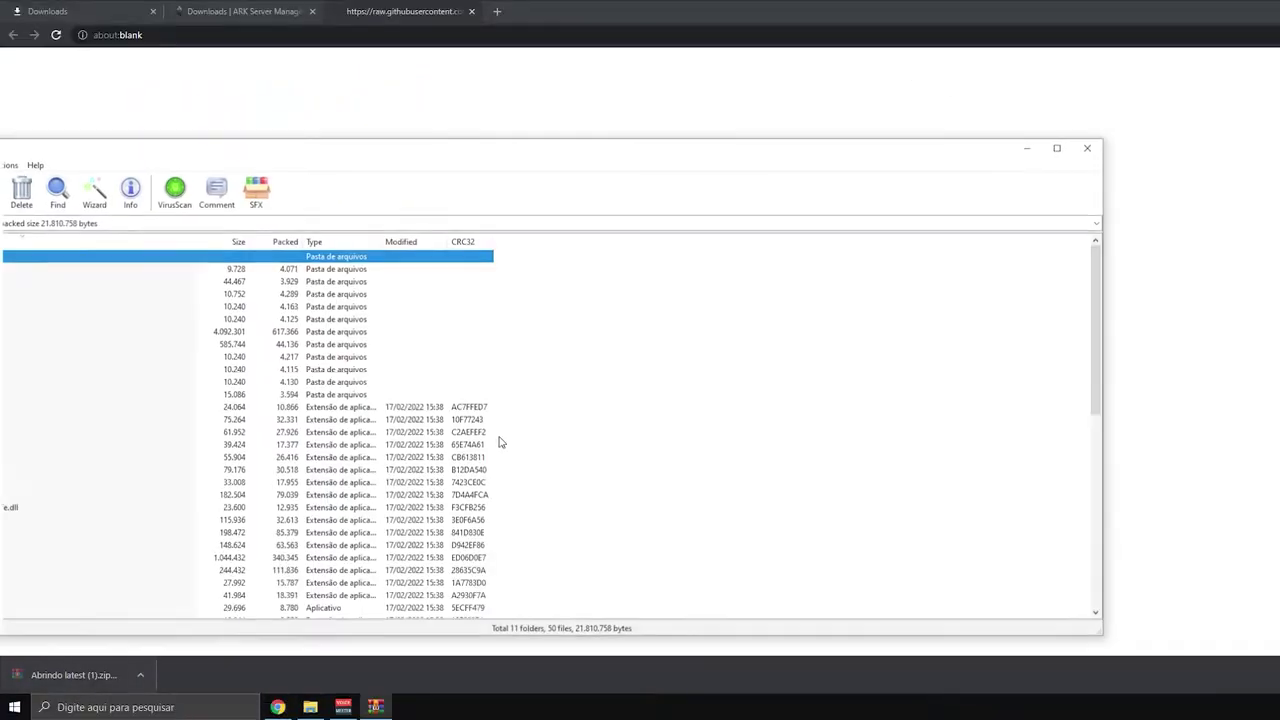
drag(367, 150, 757, 100)
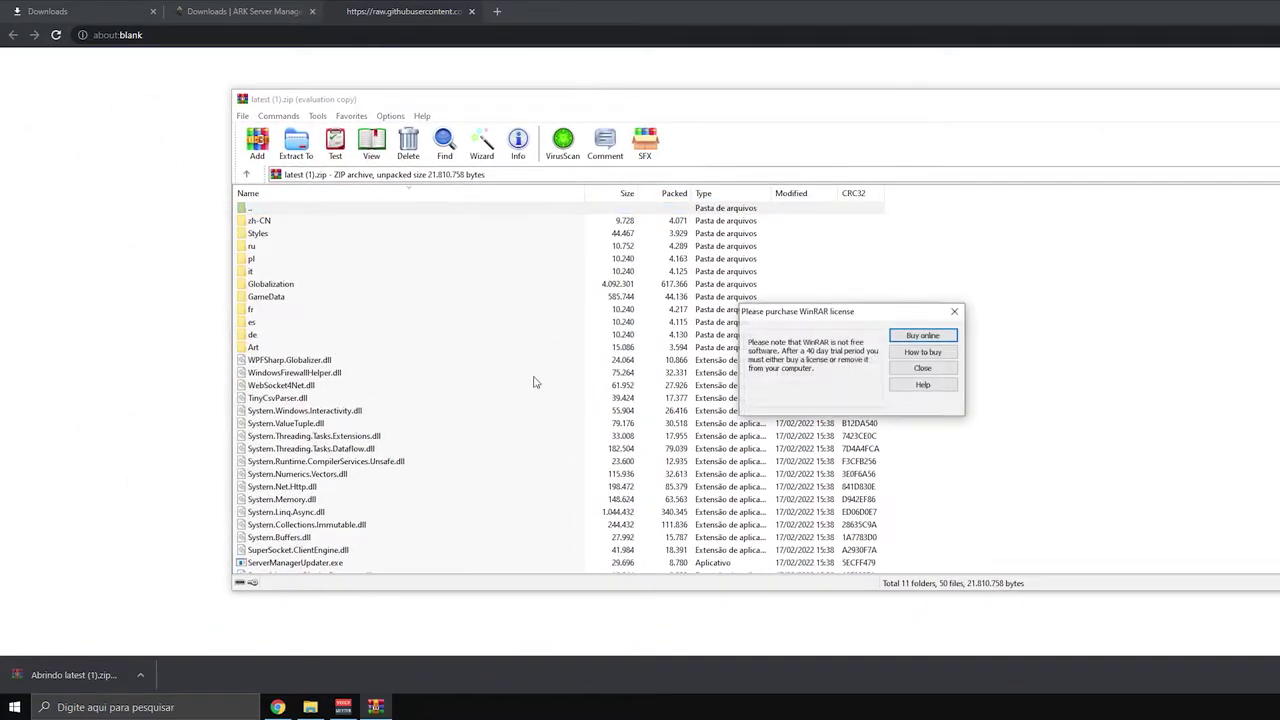
click(953, 312)
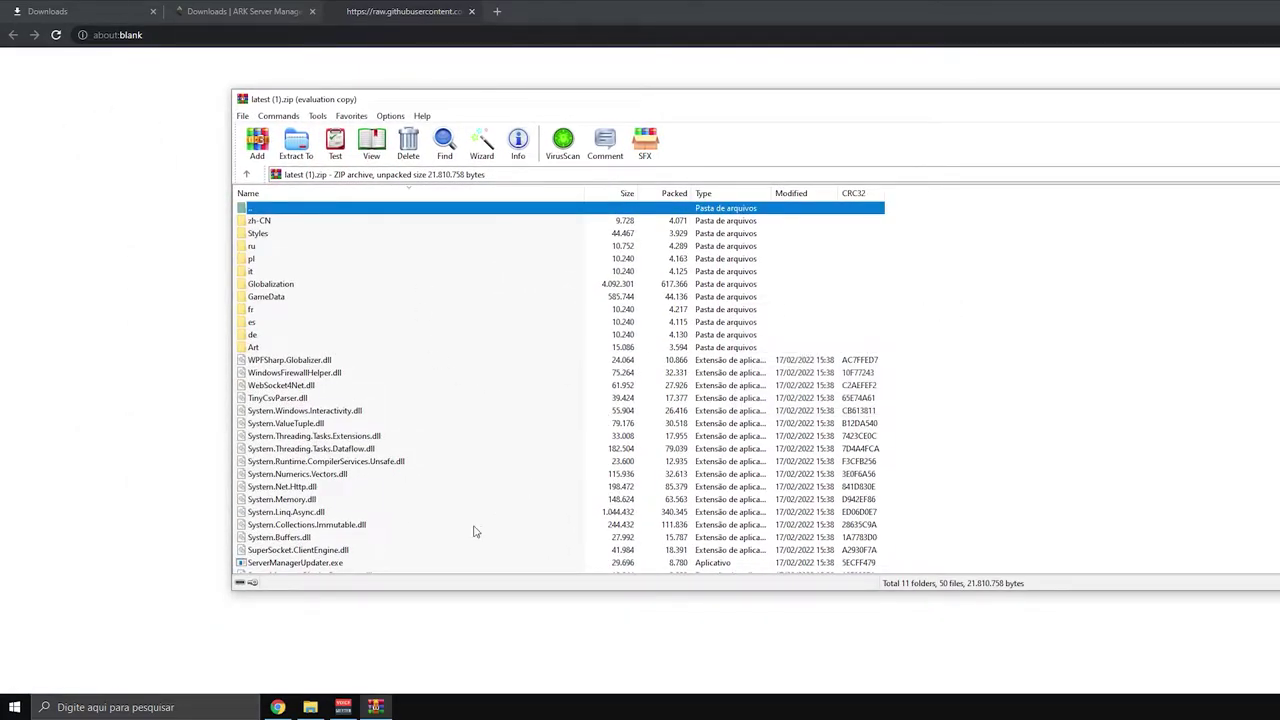
Step: Create a new folder named servermanager in the root of Disco Local (I:)
click(311, 708)
click(376, 707)
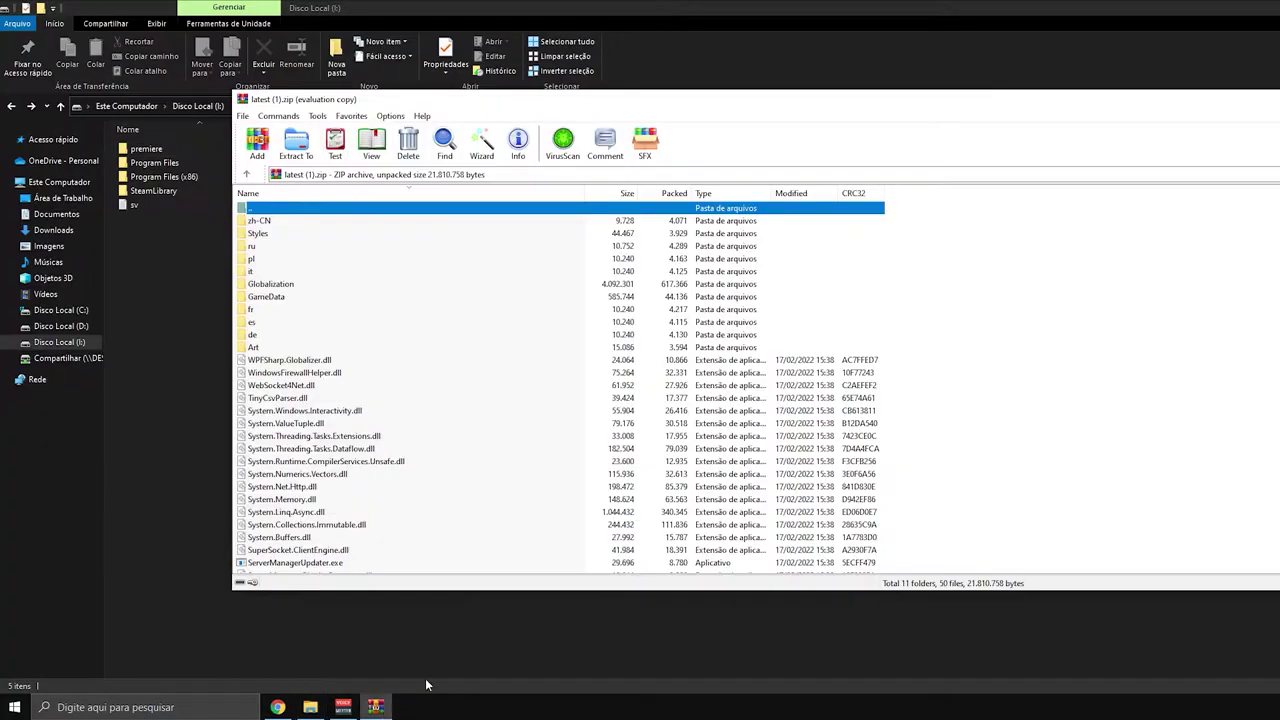
drag(478, 104, 725, 104)
click(316, 330)
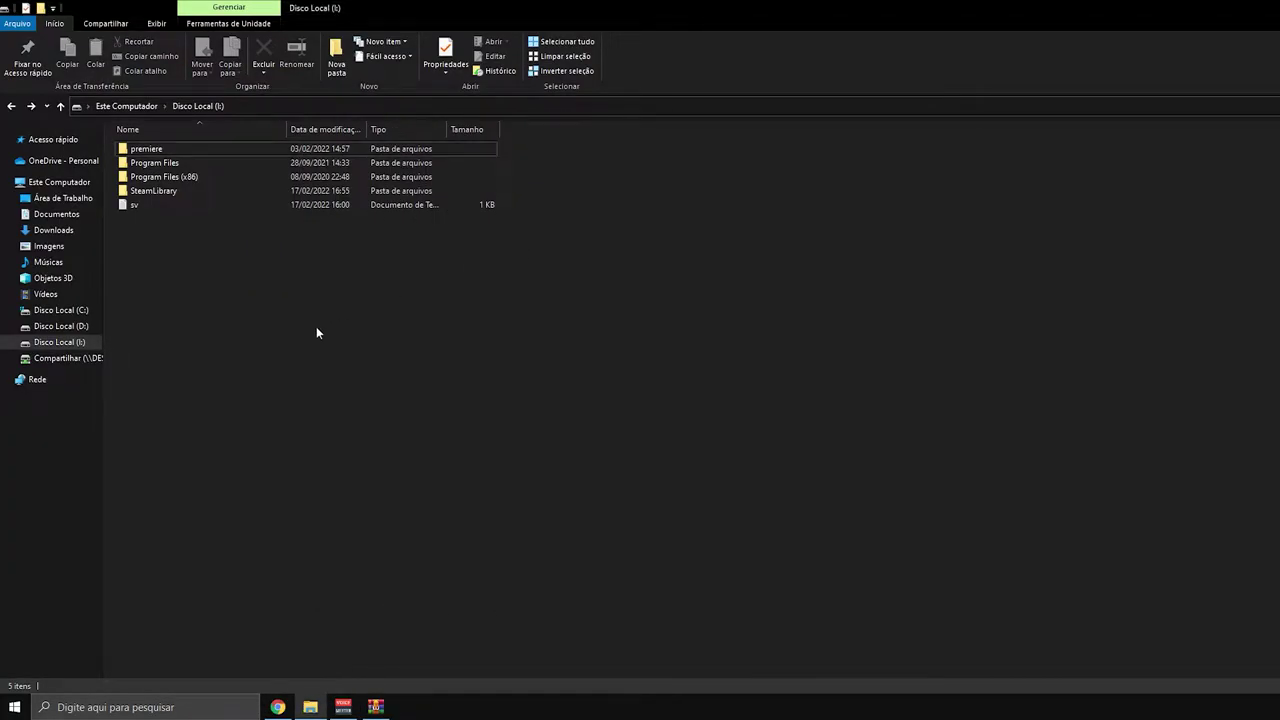
right_click(252, 344)
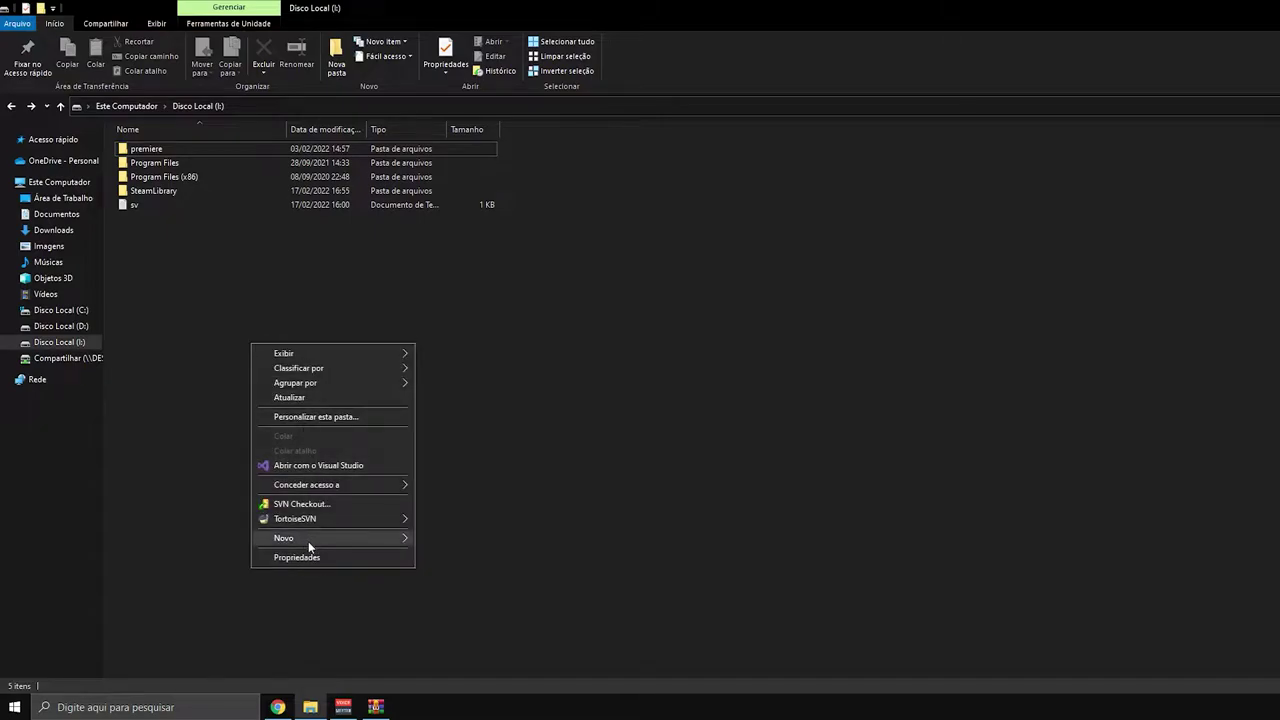
mouse_move(308, 540)
click(472, 538)
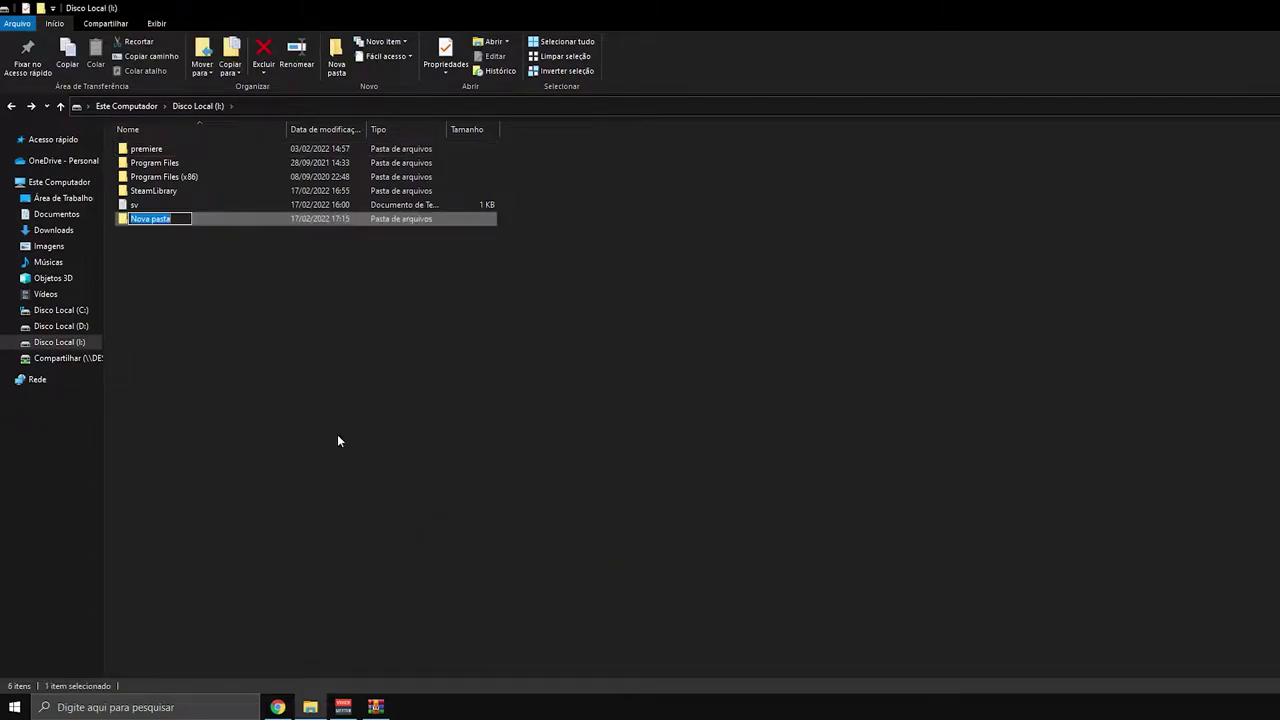
text(server)
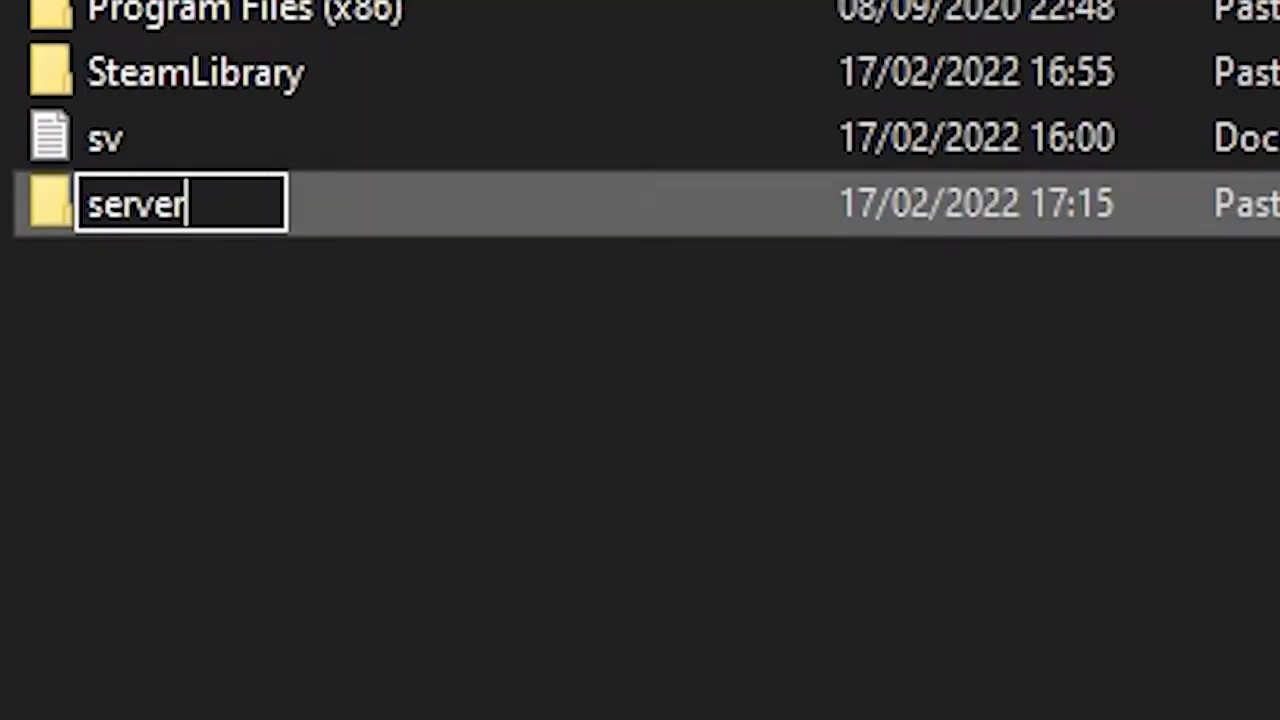
text(manager)
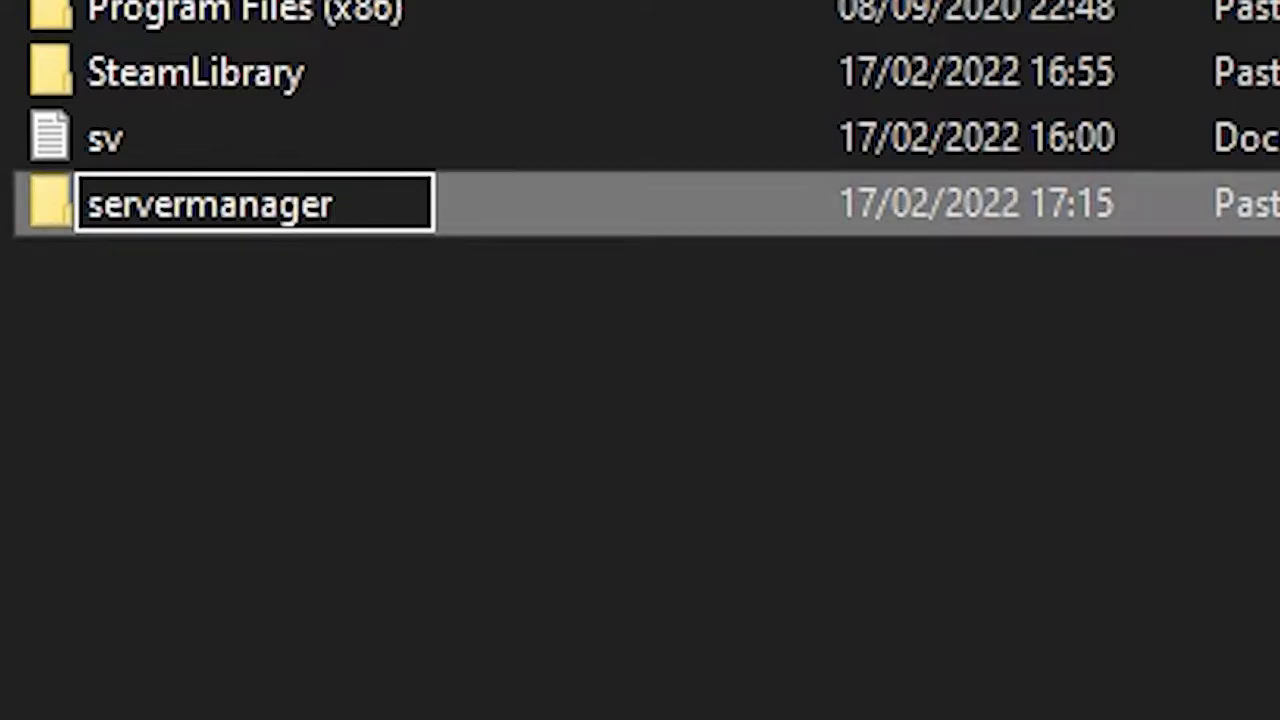
click(906, 664)
Step: Extract all files and folders of the latest (1).zip archive into the servermanager folder
double_click(199, 219)
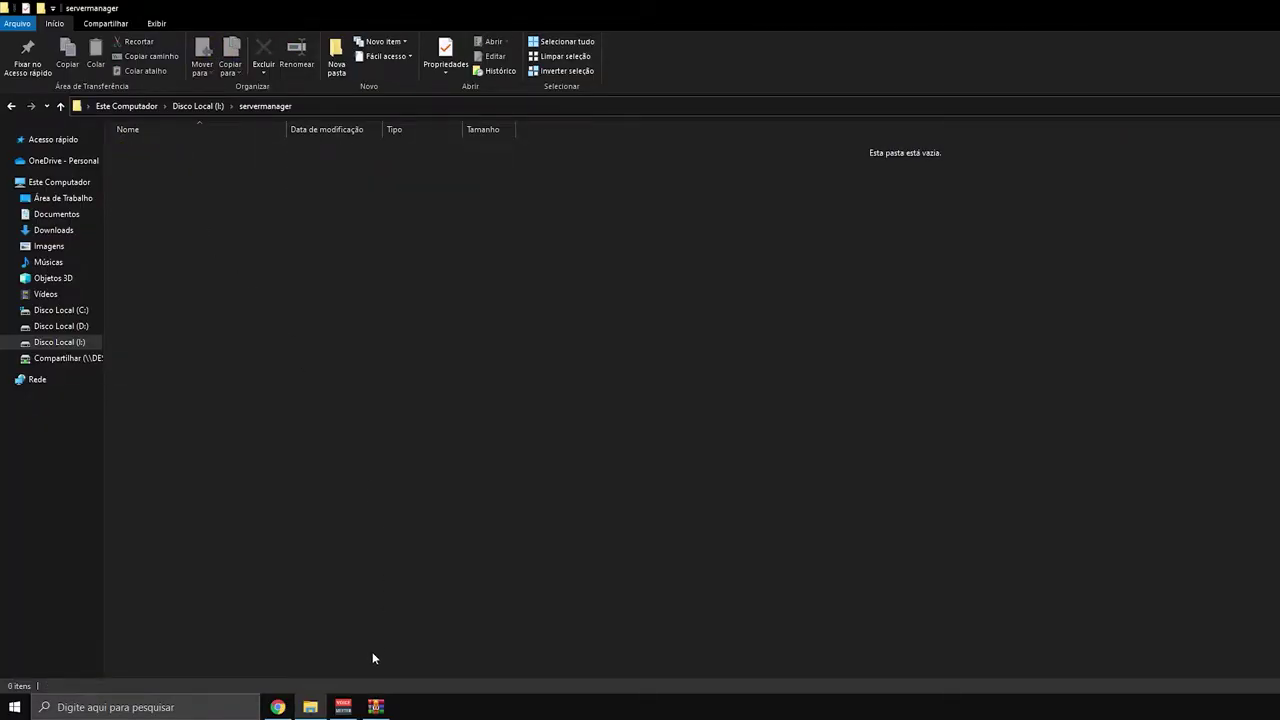
click(375, 706)
scroll(740, 410, down, 10)
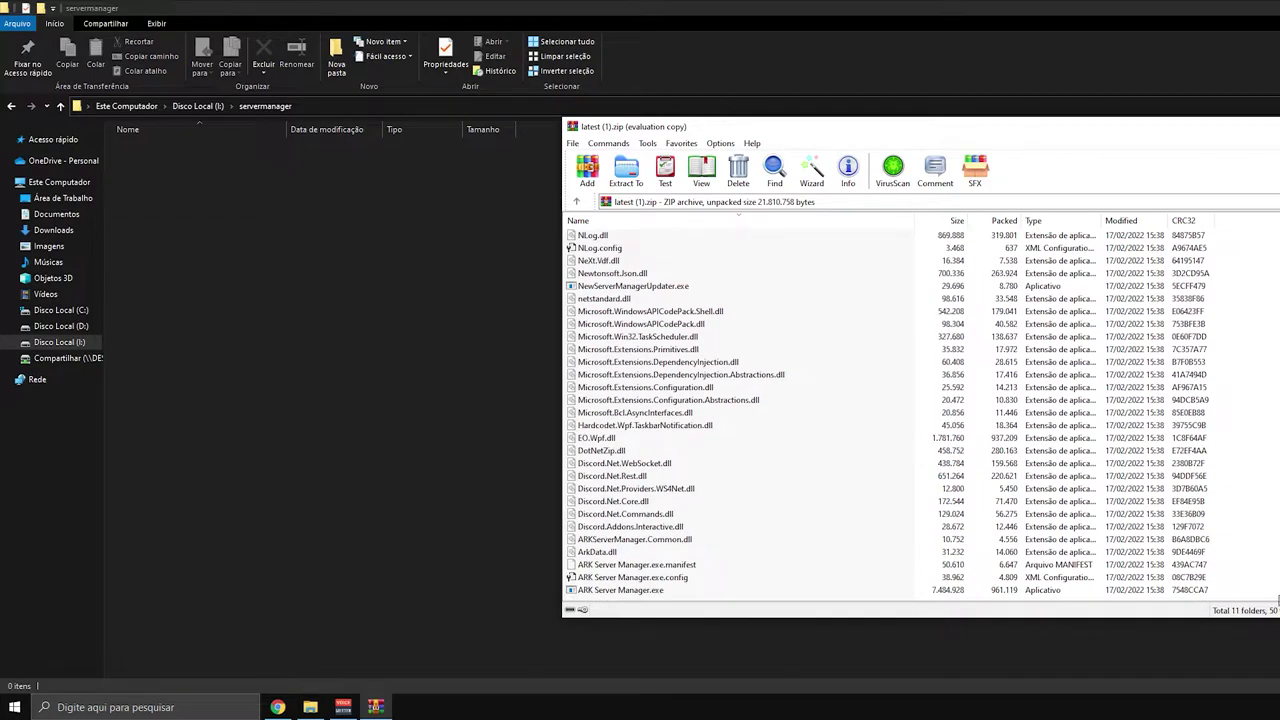
drag(1271, 594, 597, 261)
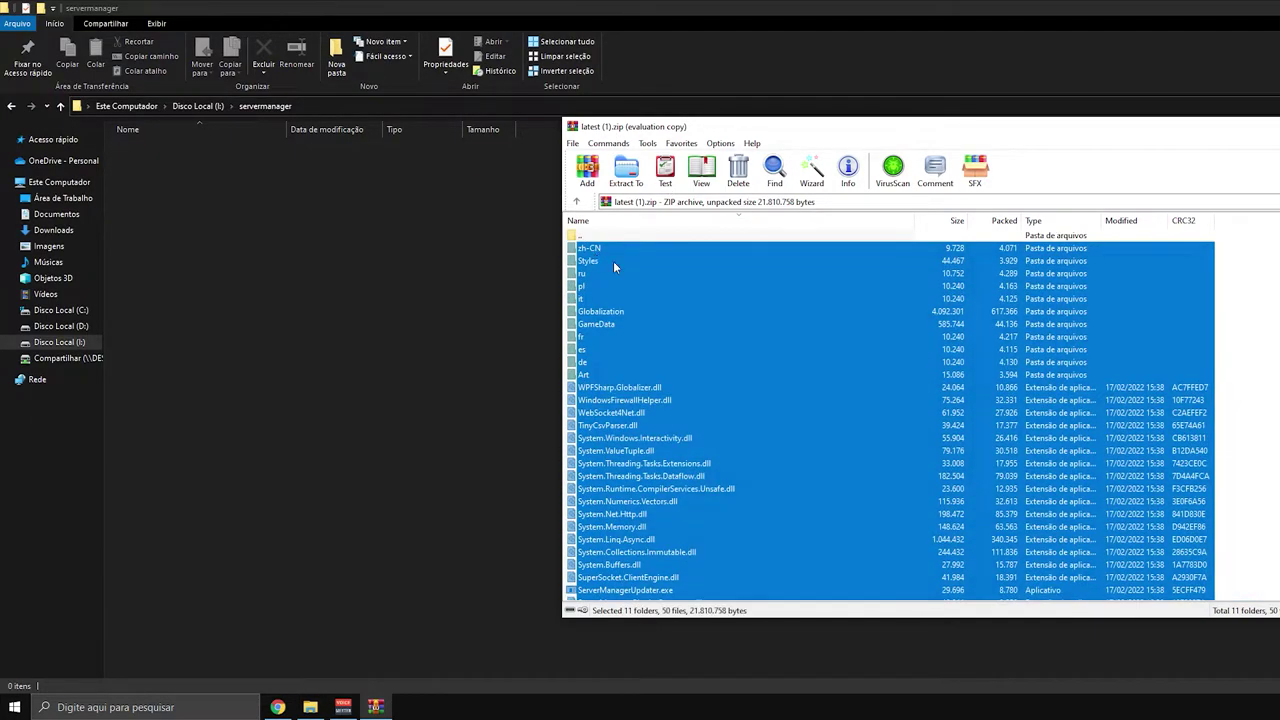
scroll(832, 488, down, 10)
drag(630, 450, 600, 414)
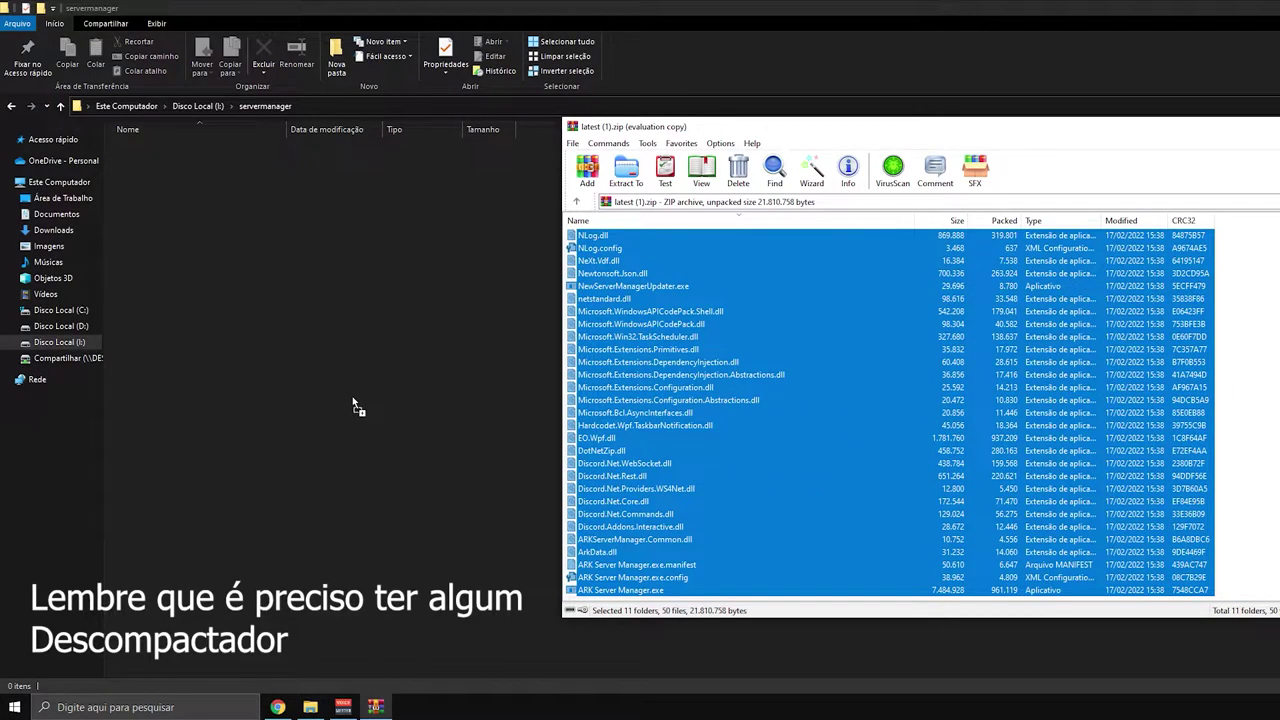
drag(355, 405, 400, 465)
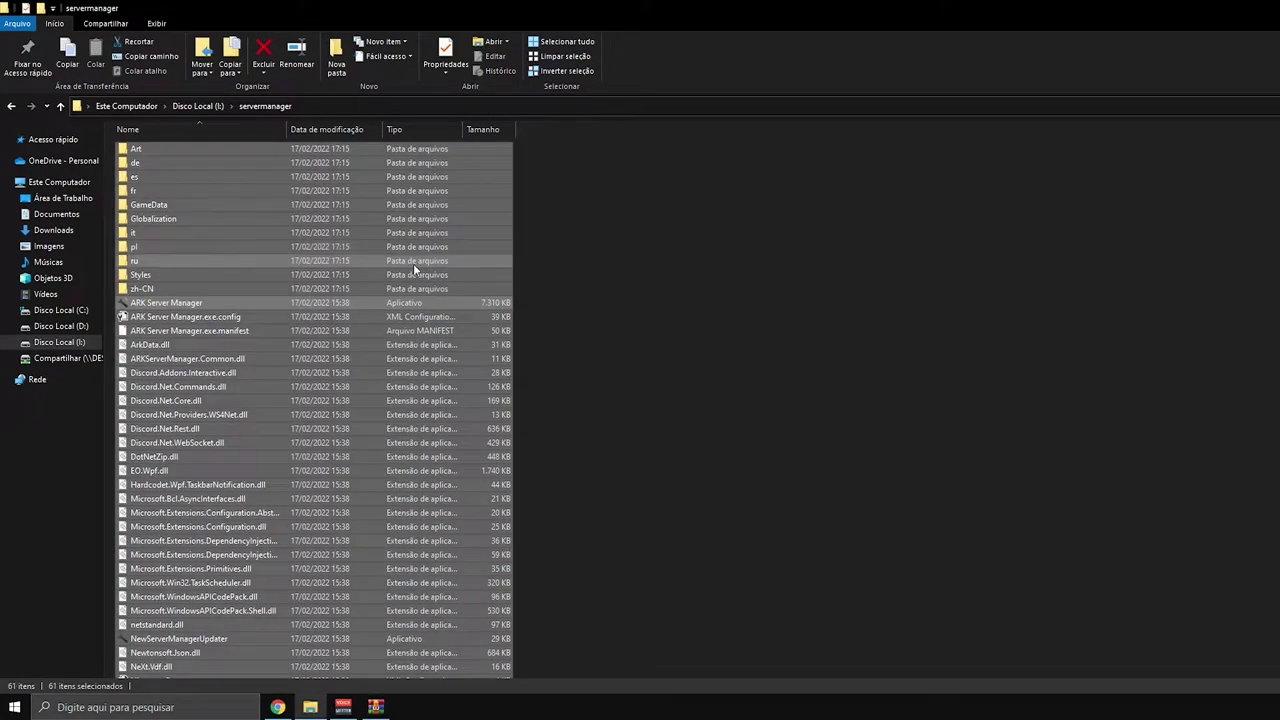
Step: Launch the extracted ARK Server Manager application as administrator and allow it to make changes to the device
click(708, 328)
double_click(165, 303)
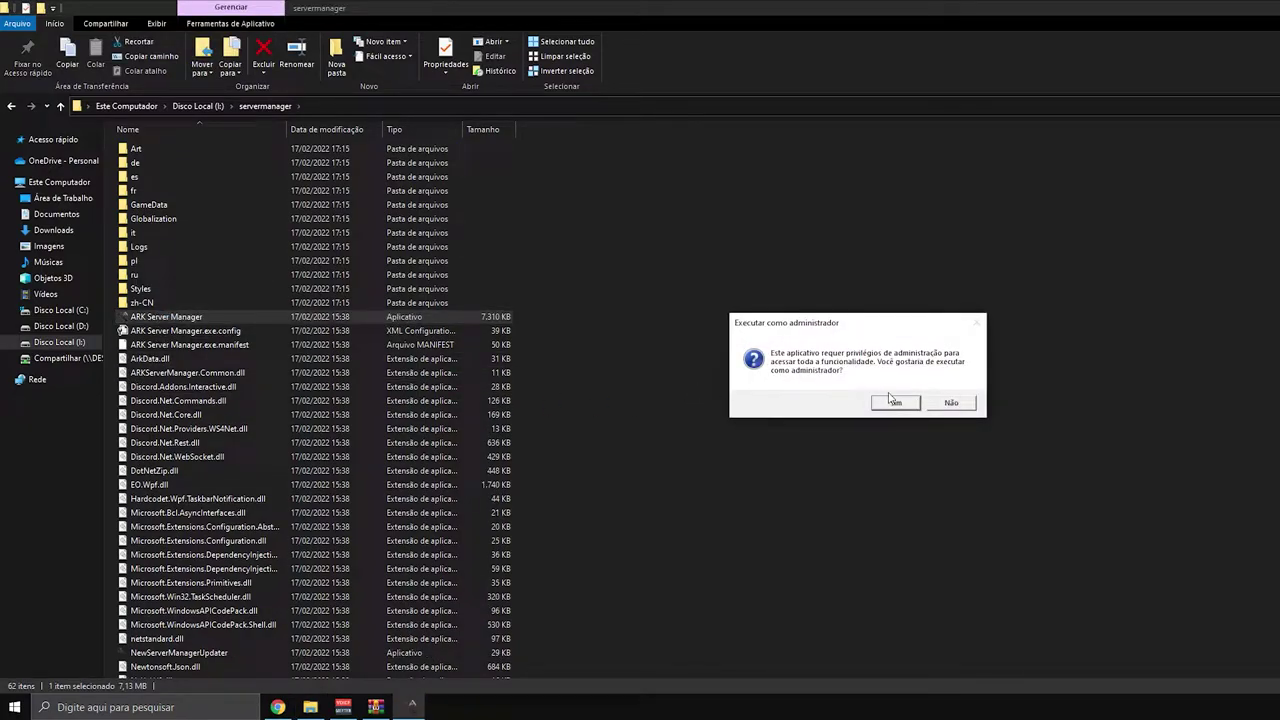
click(879, 400)
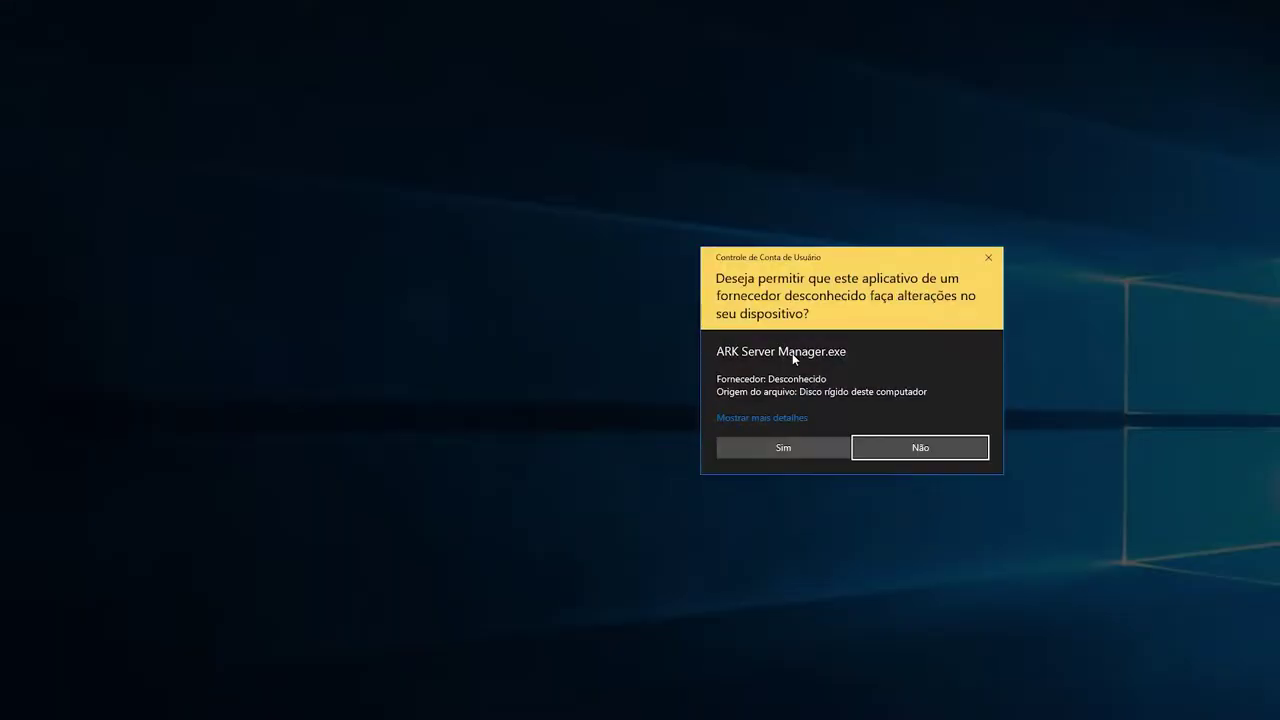
click(793, 449)
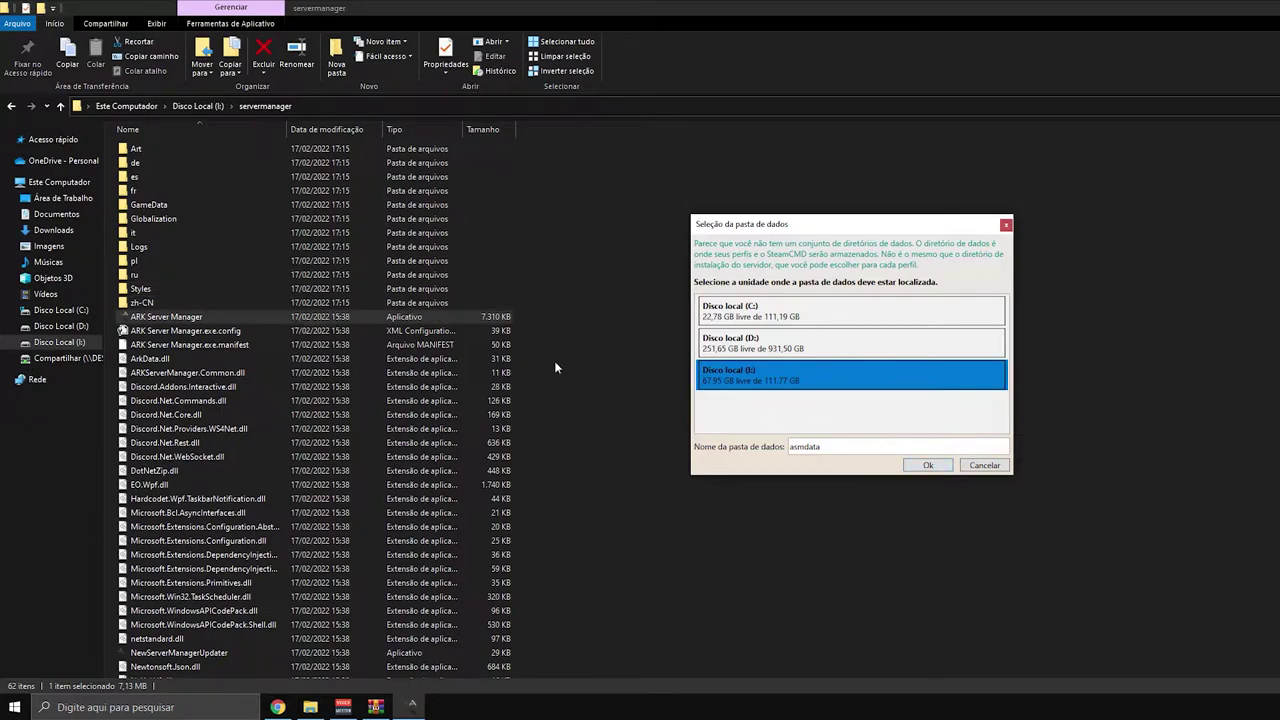
Step: Accept asmdata on Disco local (I:) as the data folder and confirm the profile and SteamCMD directories
click(930, 466)
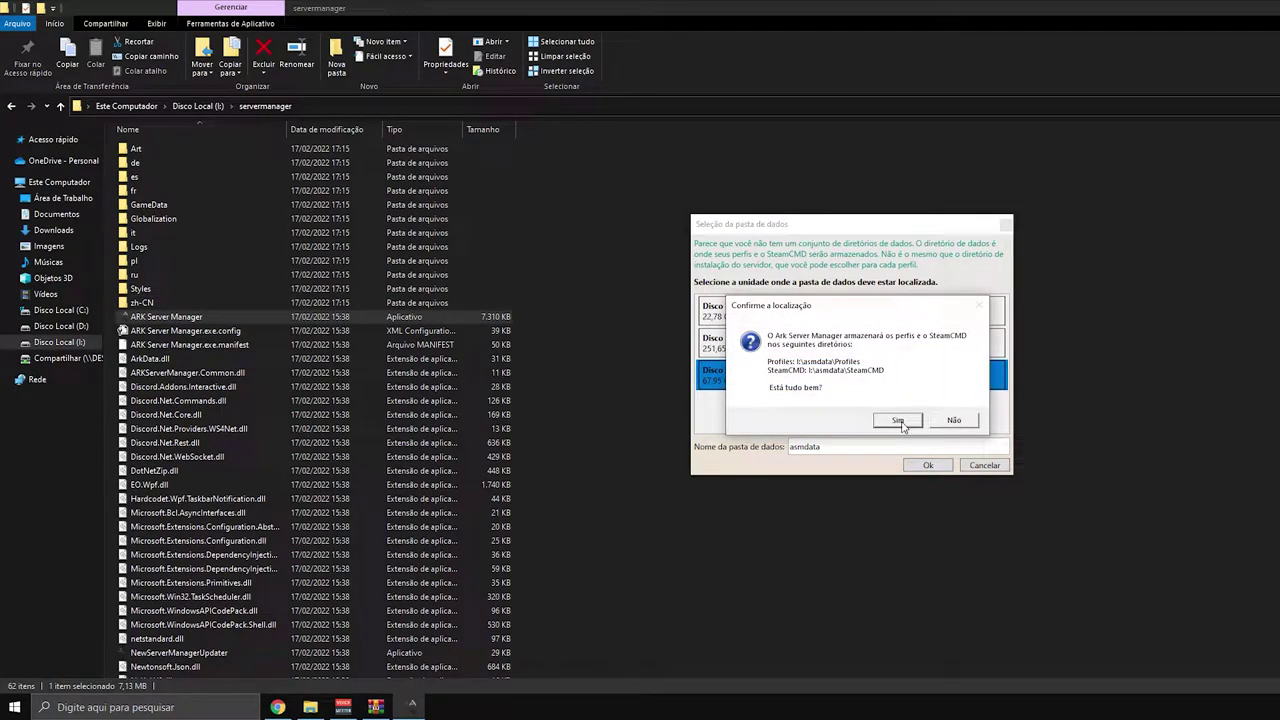
click(906, 428)
click(959, 400)
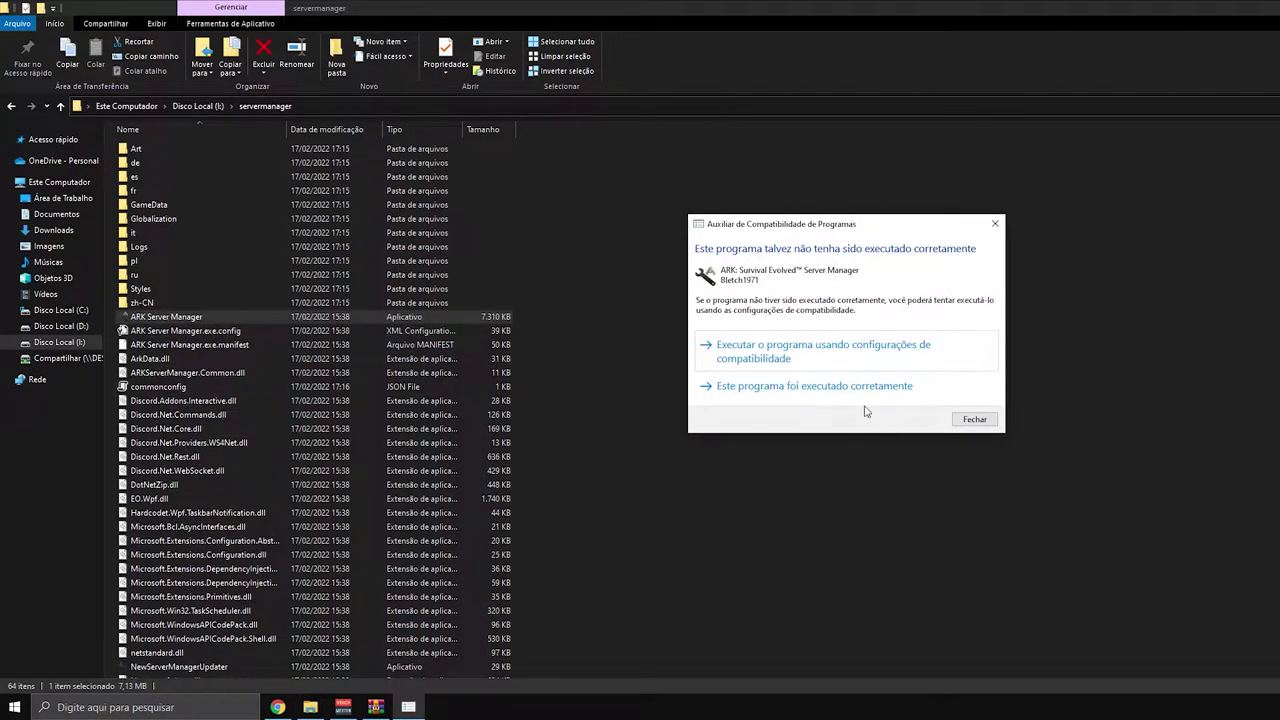
Step: Report that the program ran correctly, run it as administrator again and allow it to make changes
click(785, 388)
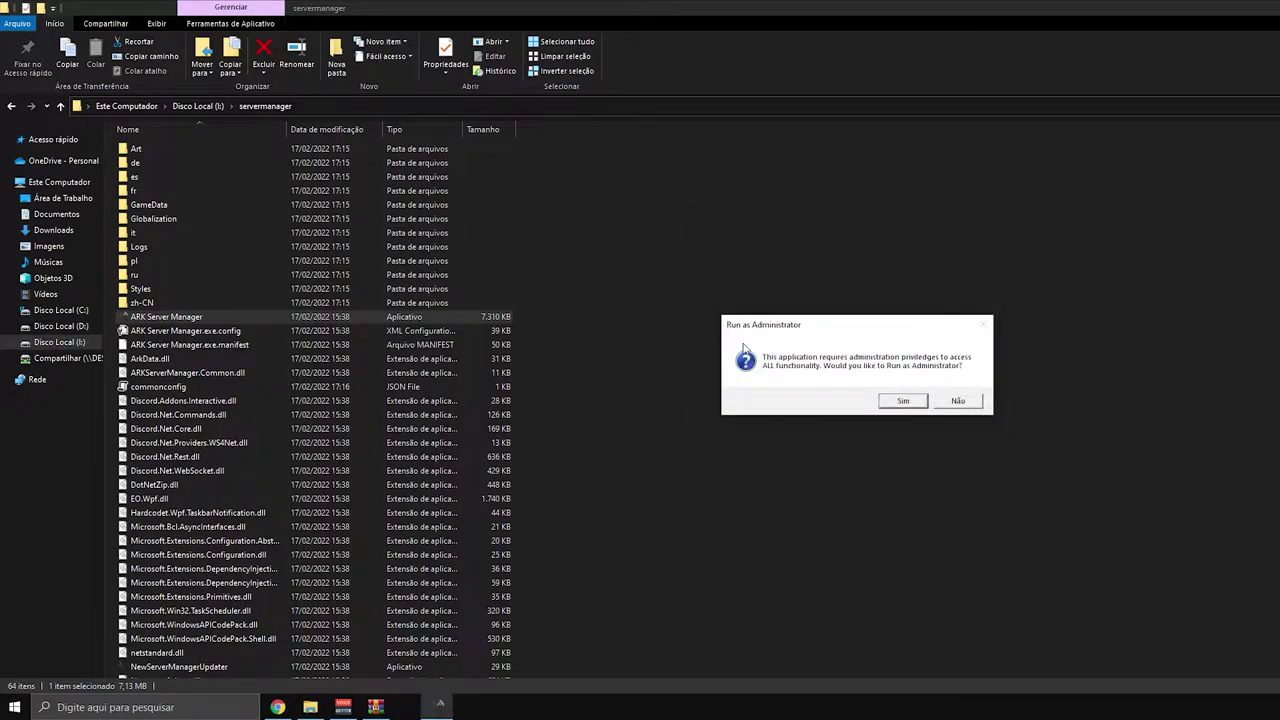
click(903, 400)
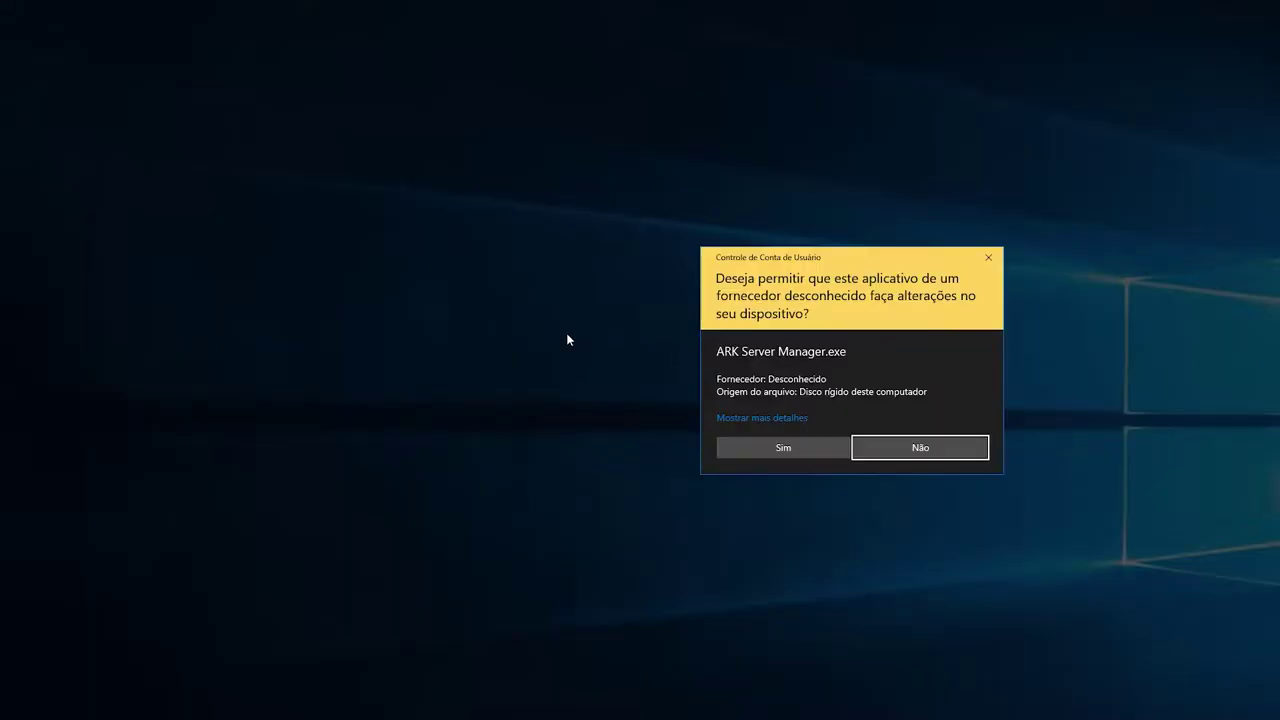
click(758, 448)
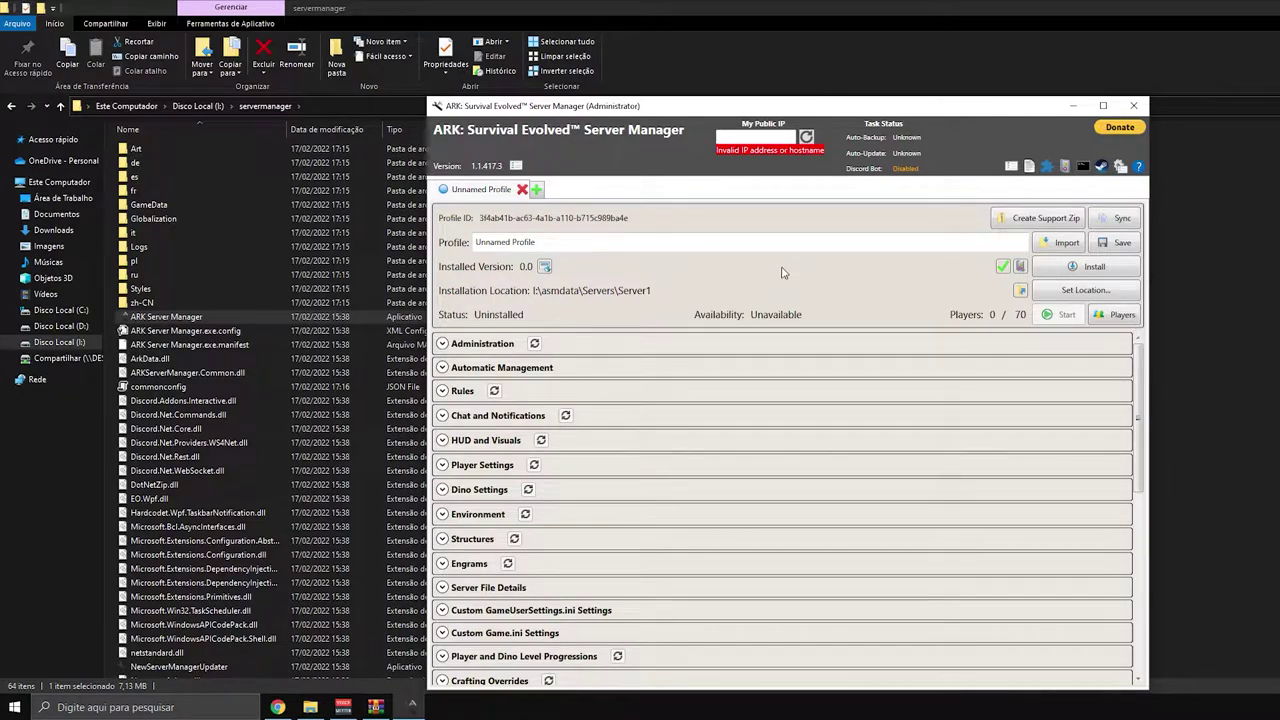
Step: Install the server for the unnamed profile and bring up the Steam download window
click(1075, 268)
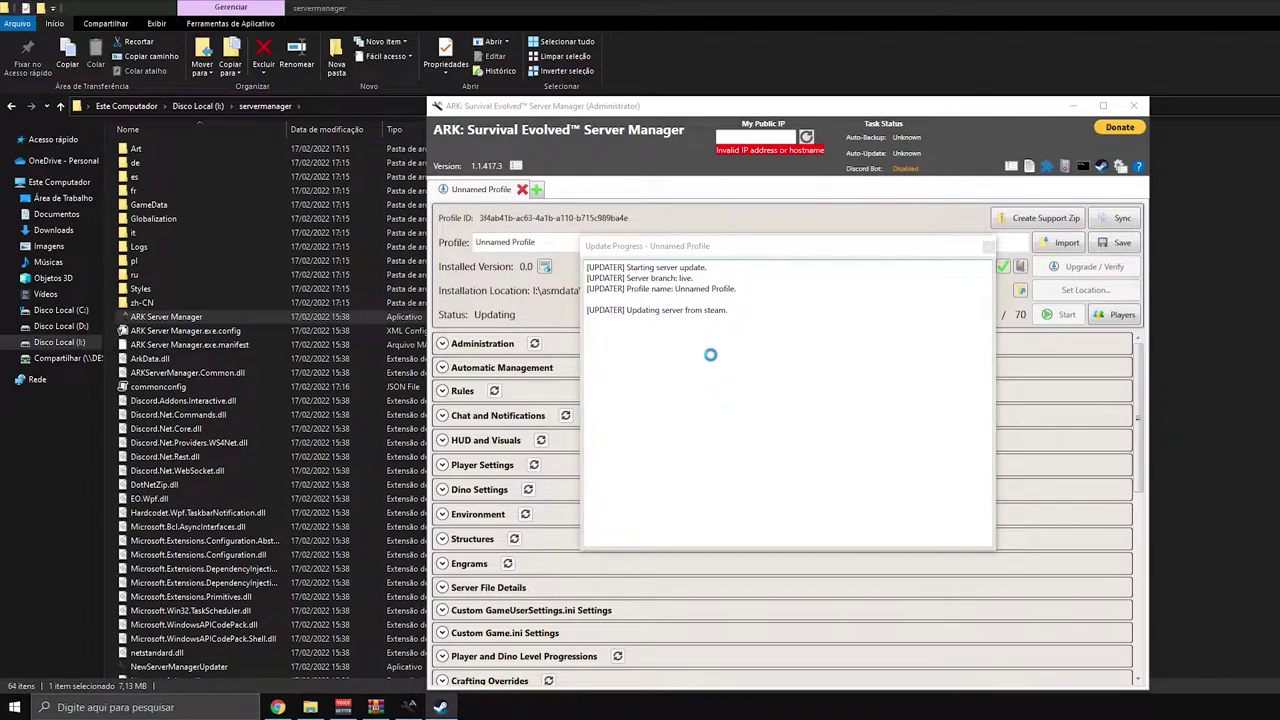
click(739, 251)
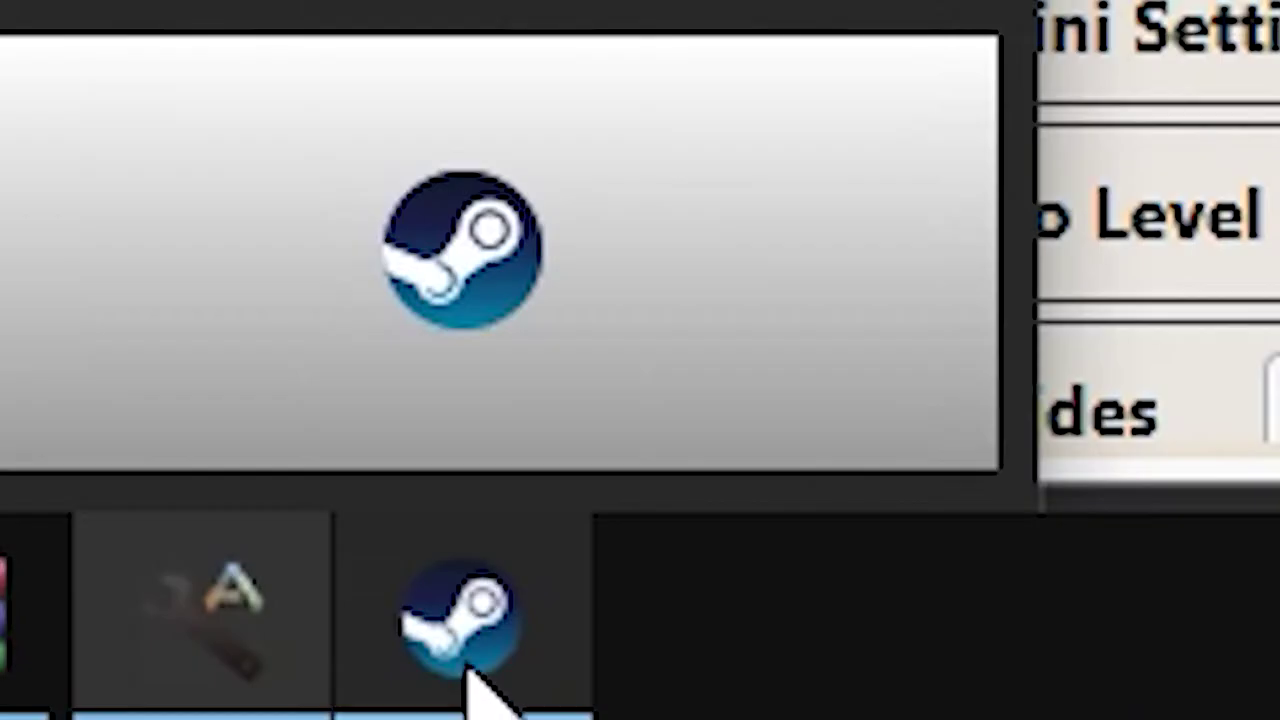
click(440, 707)
drag(376, 26, 528, 38)
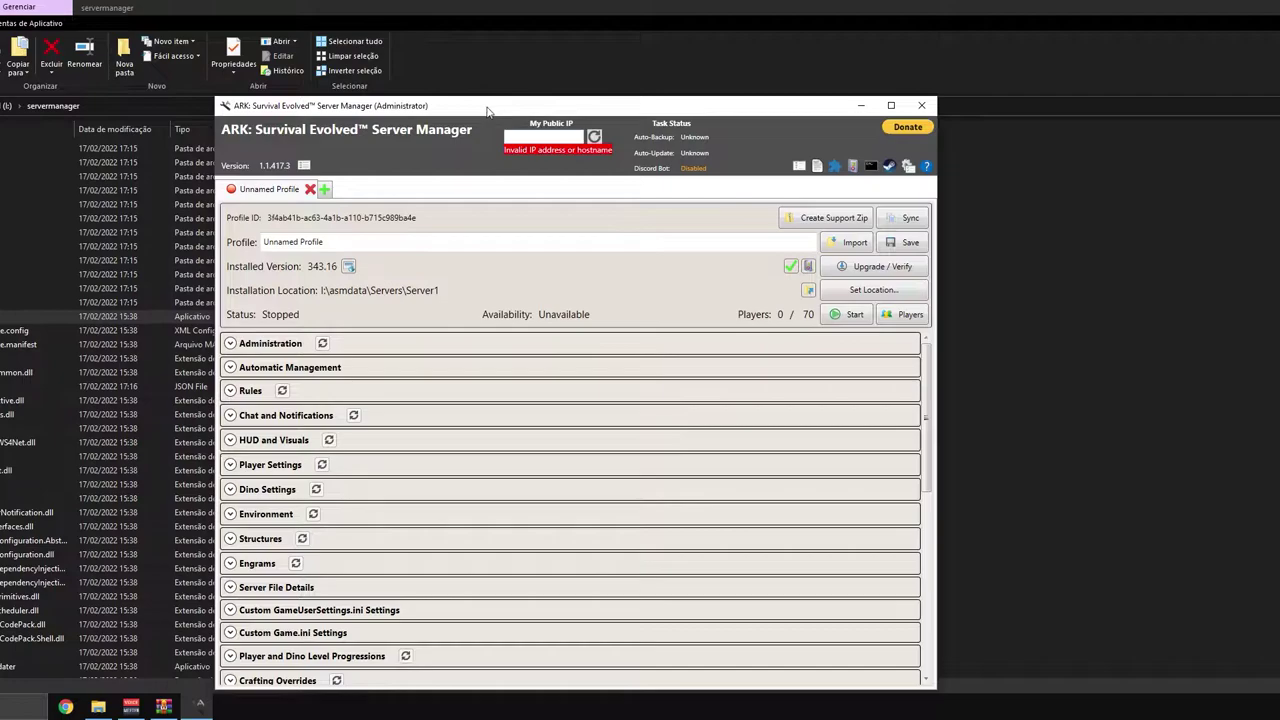
Step: Expand the Administration settings and set the server name to ArkSmTutorial
drag(488, 111, 477, 100)
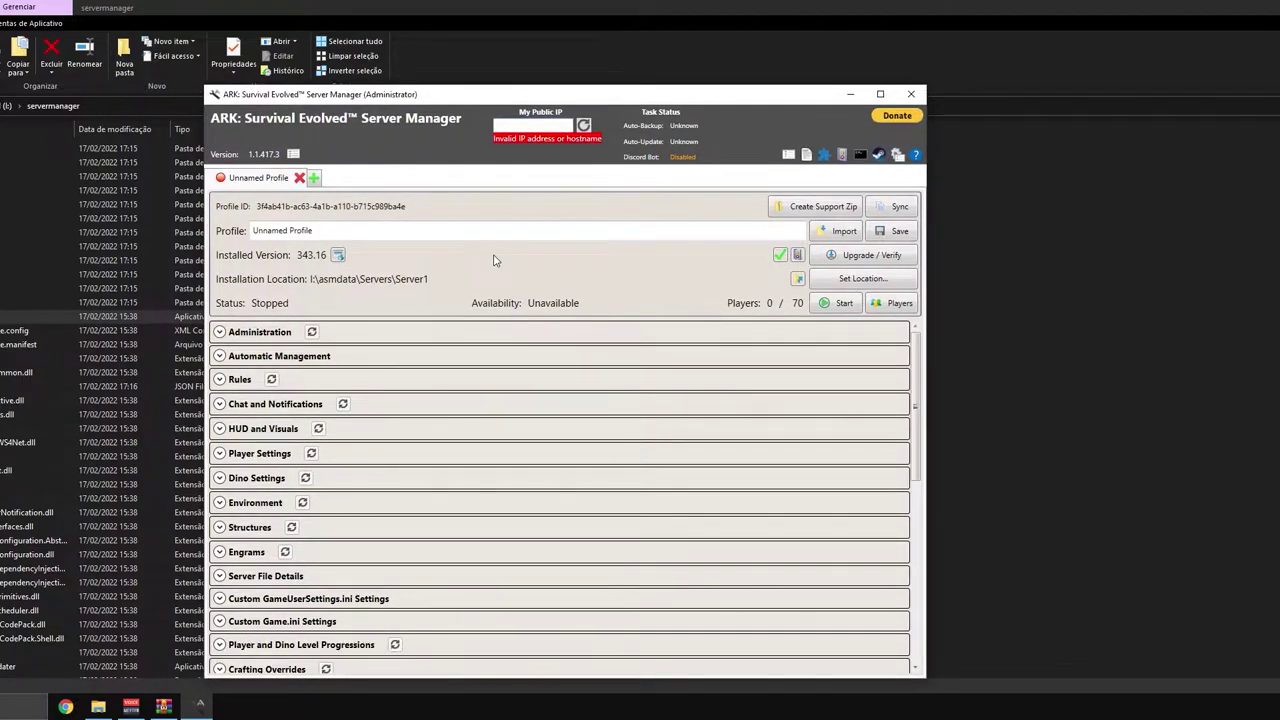
click(280, 337)
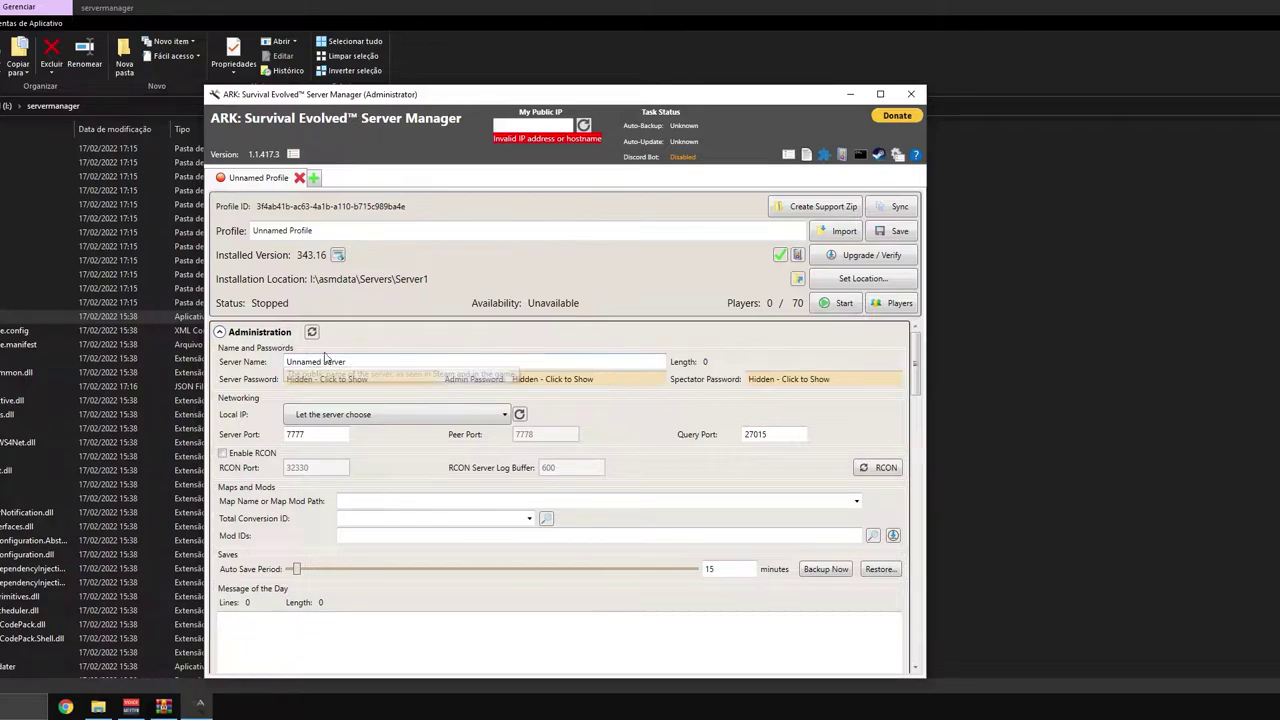
triple_click(373, 364)
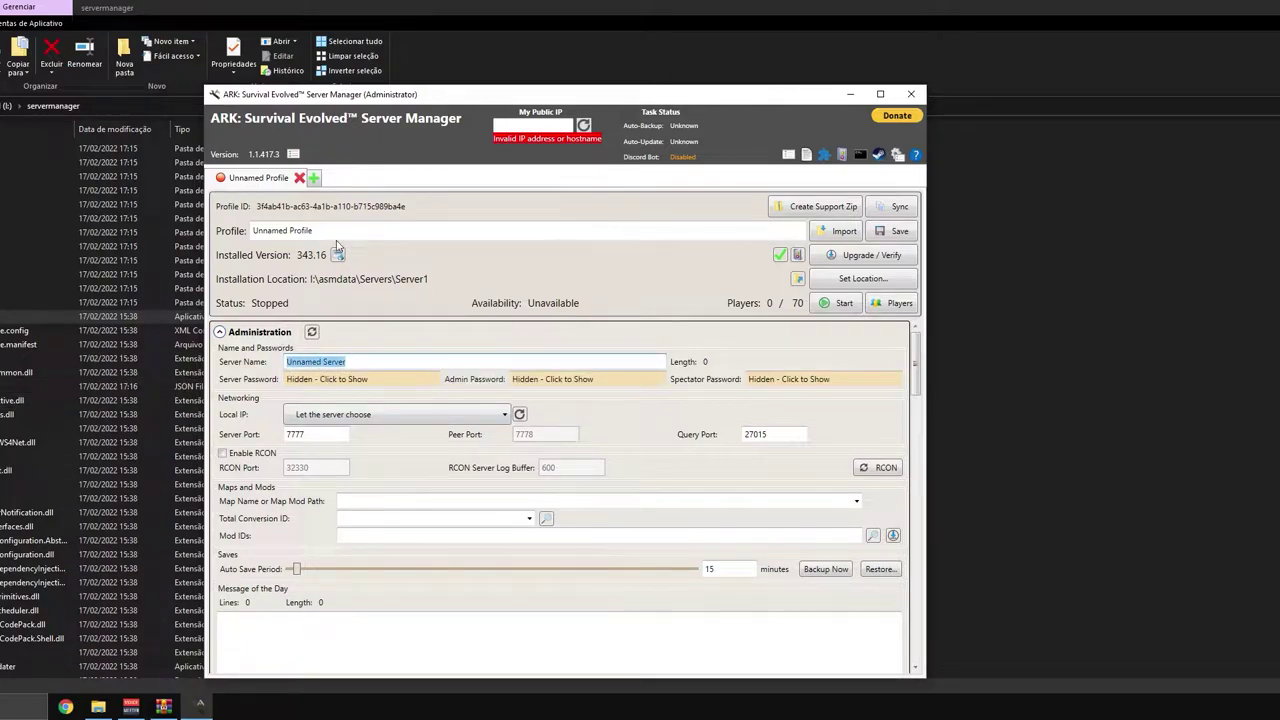
text(Ark)
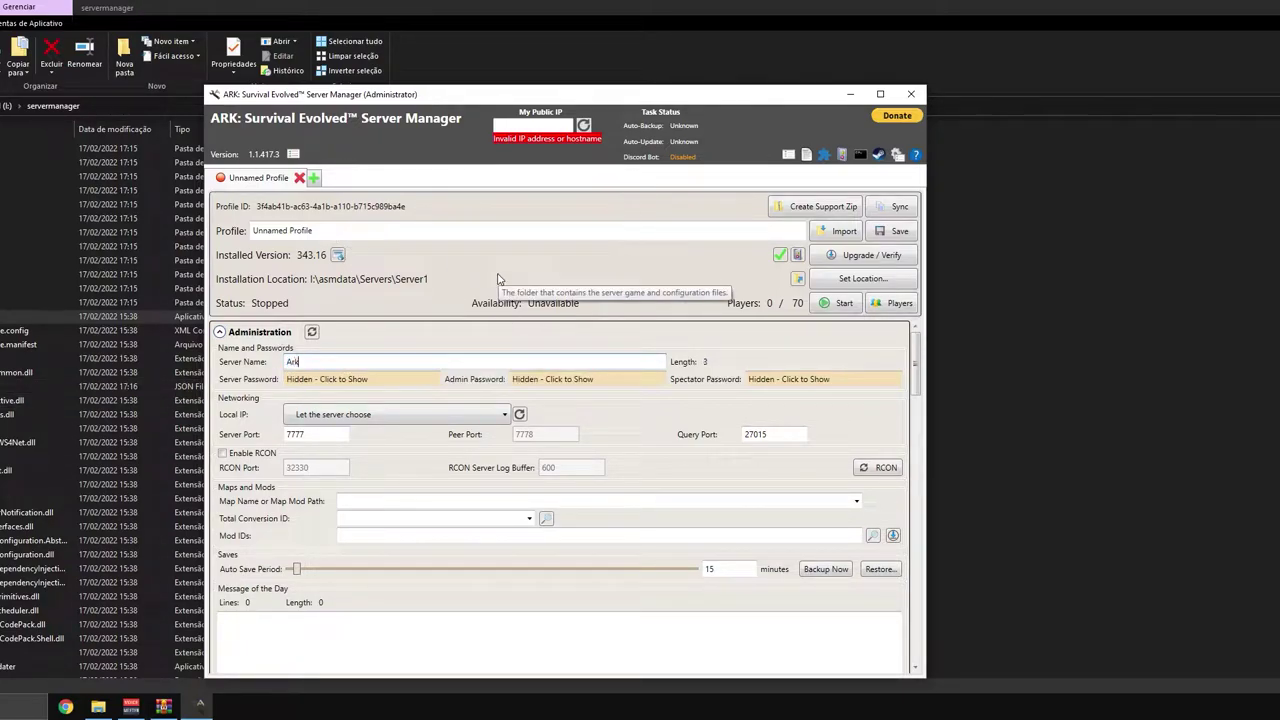
text(Sm)
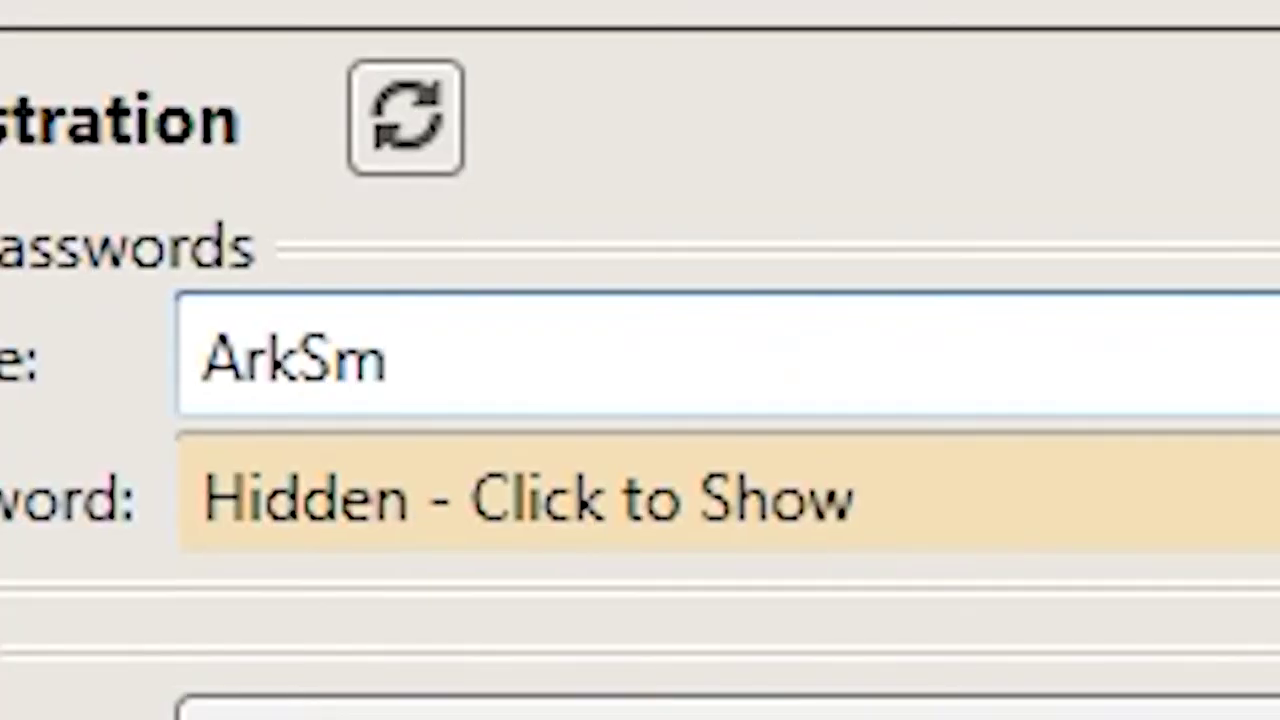
text(Tutorial)
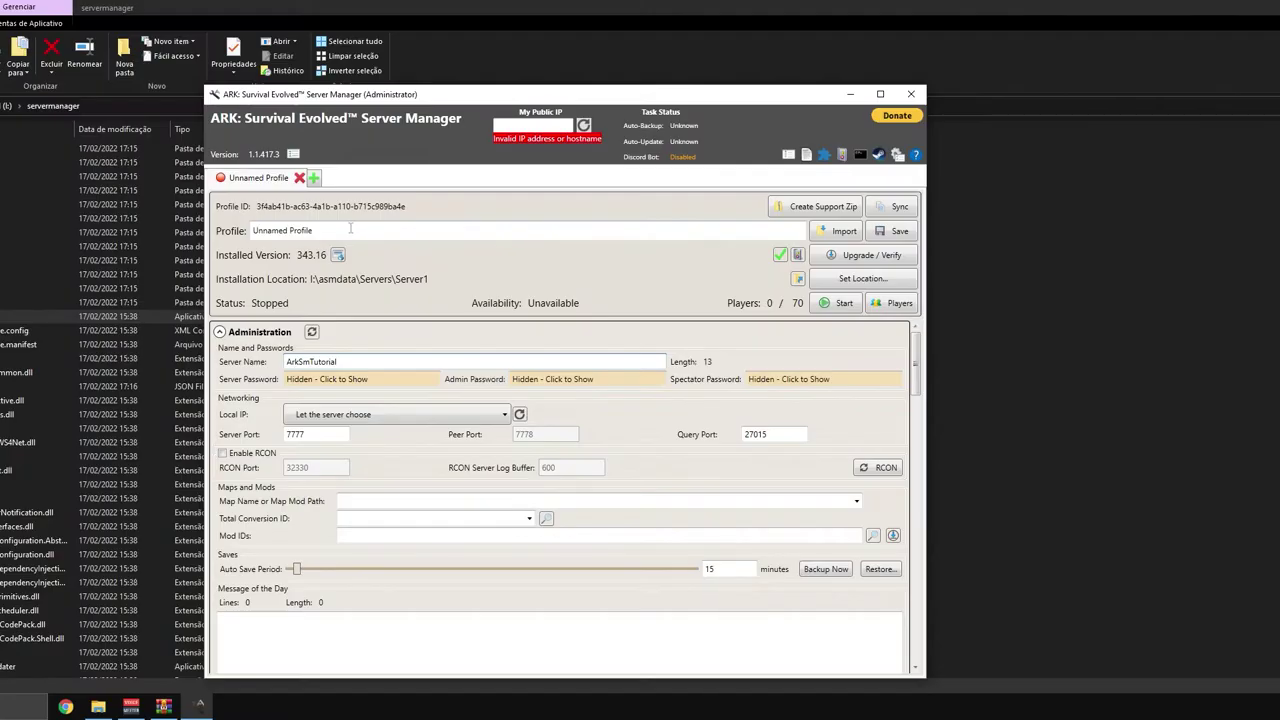
Step: Rename the server profile as theisland
triple_click(350, 229)
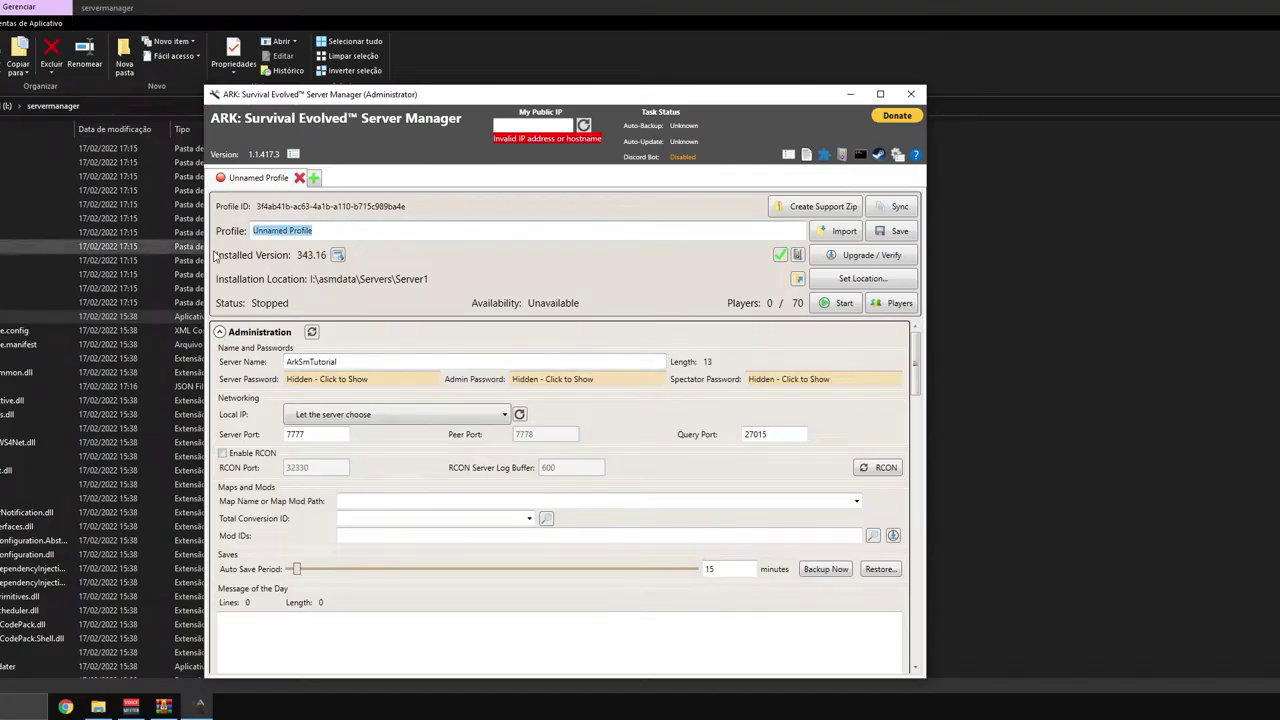
text(theisland)
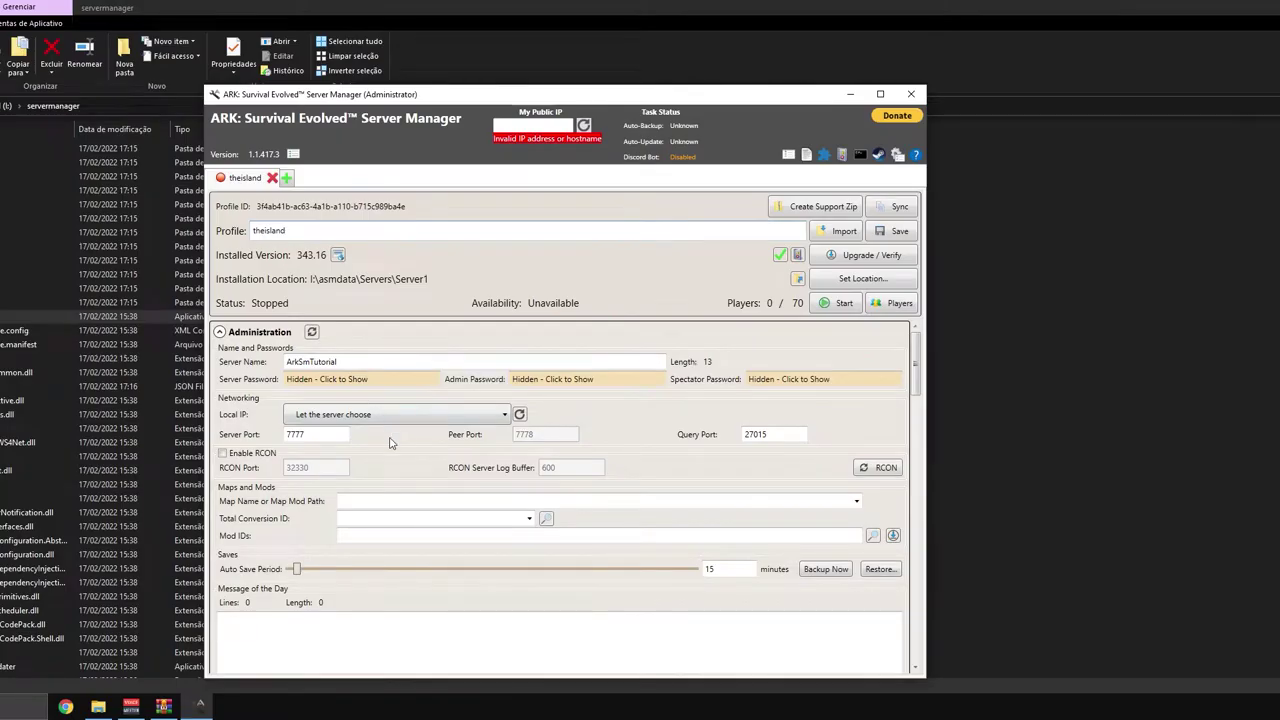
scroll(388, 432, down, 1)
scroll(457, 531, down, 2)
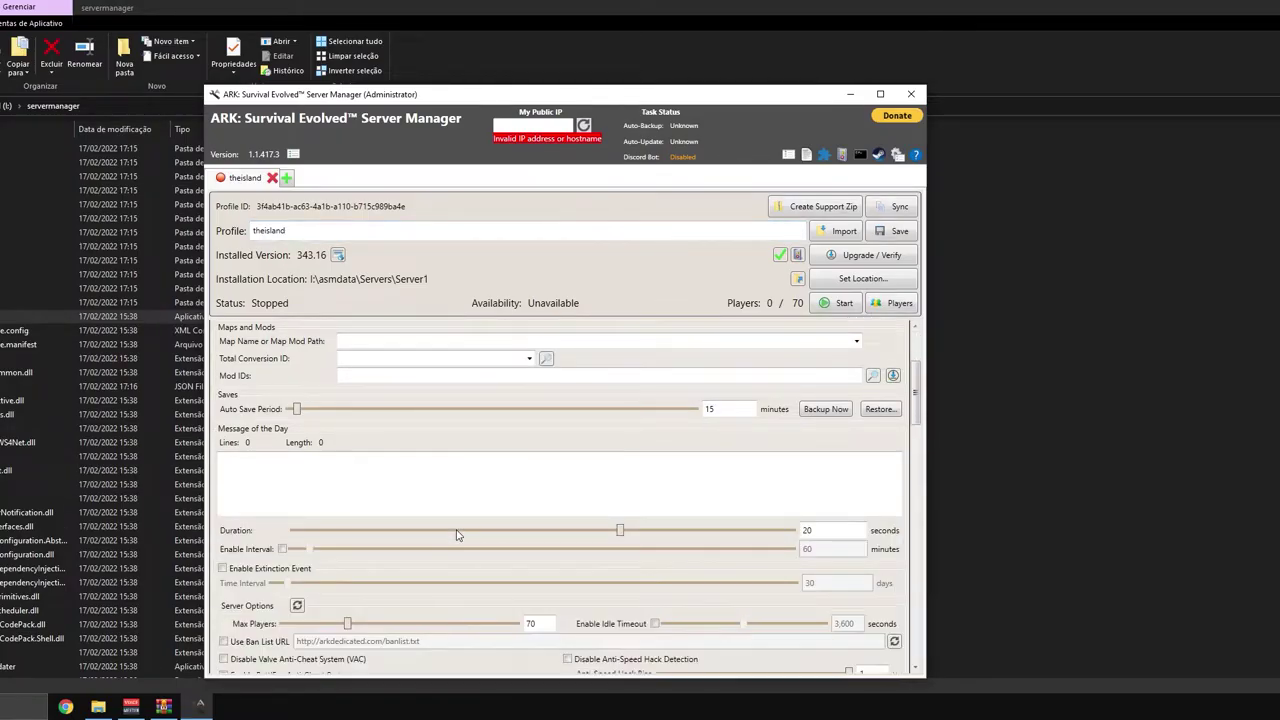
Step: Choose The Island as the server's map and save the theisland profile
scroll(600, 500, up, 3)
click(856, 501)
click(388, 626)
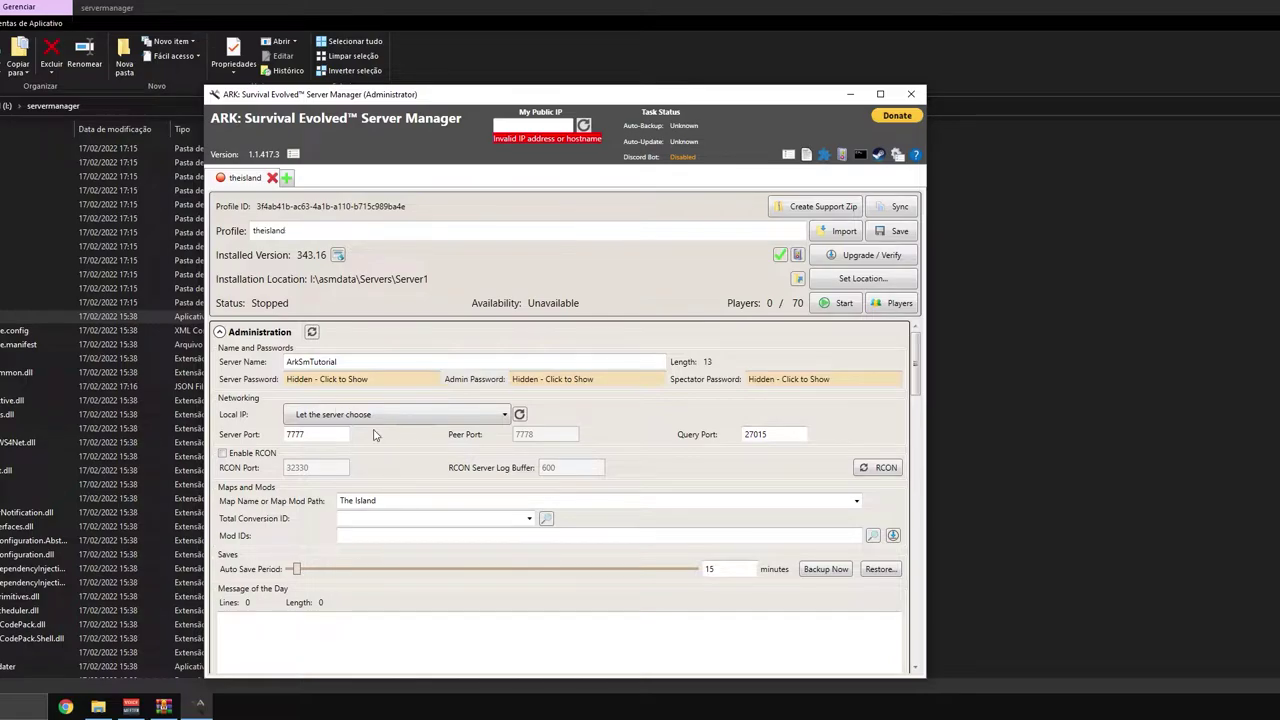
click(897, 231)
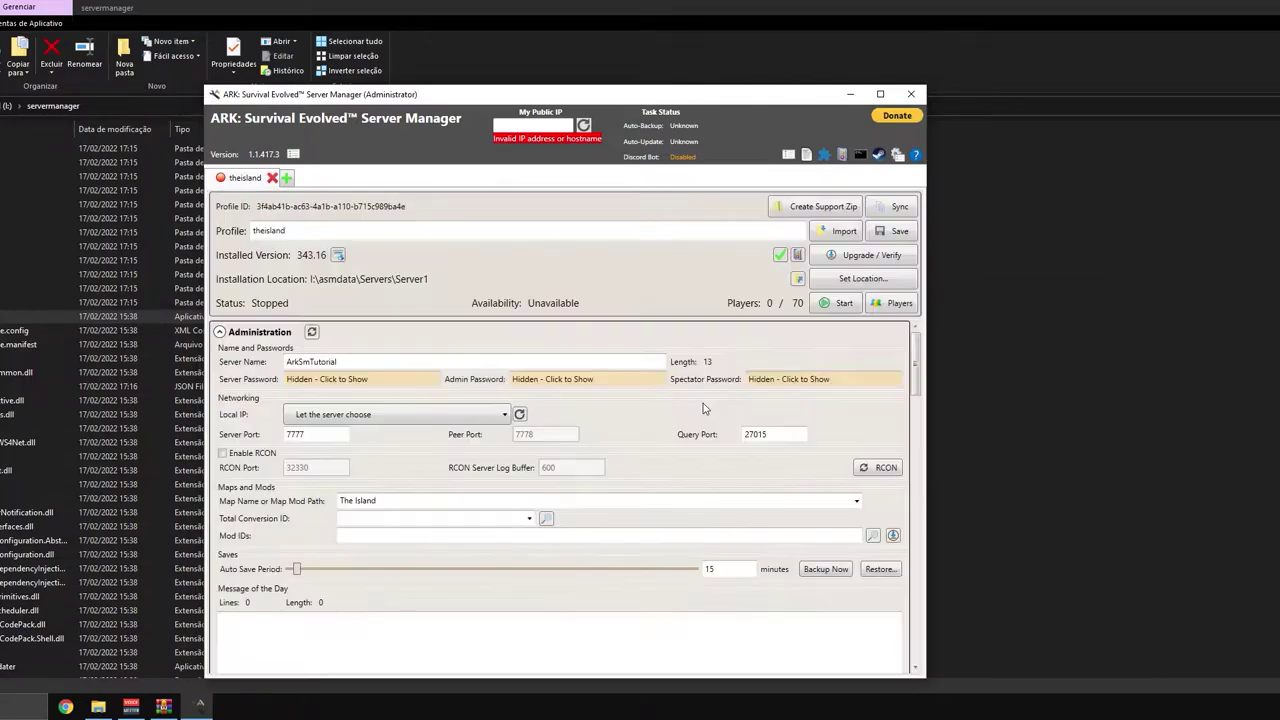
Step: Start the theisland server, move its console window over the server manager and examine the server name in the startup log
click(841, 305)
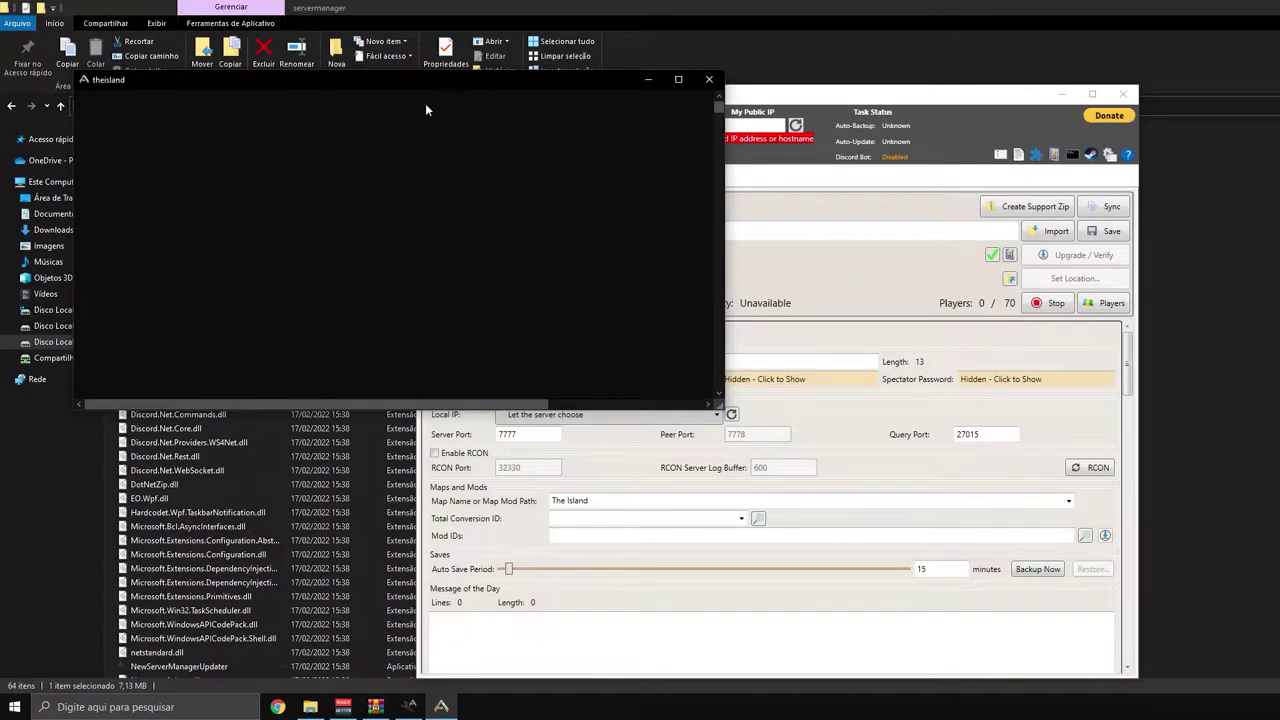
drag(366, 78, 704, 176)
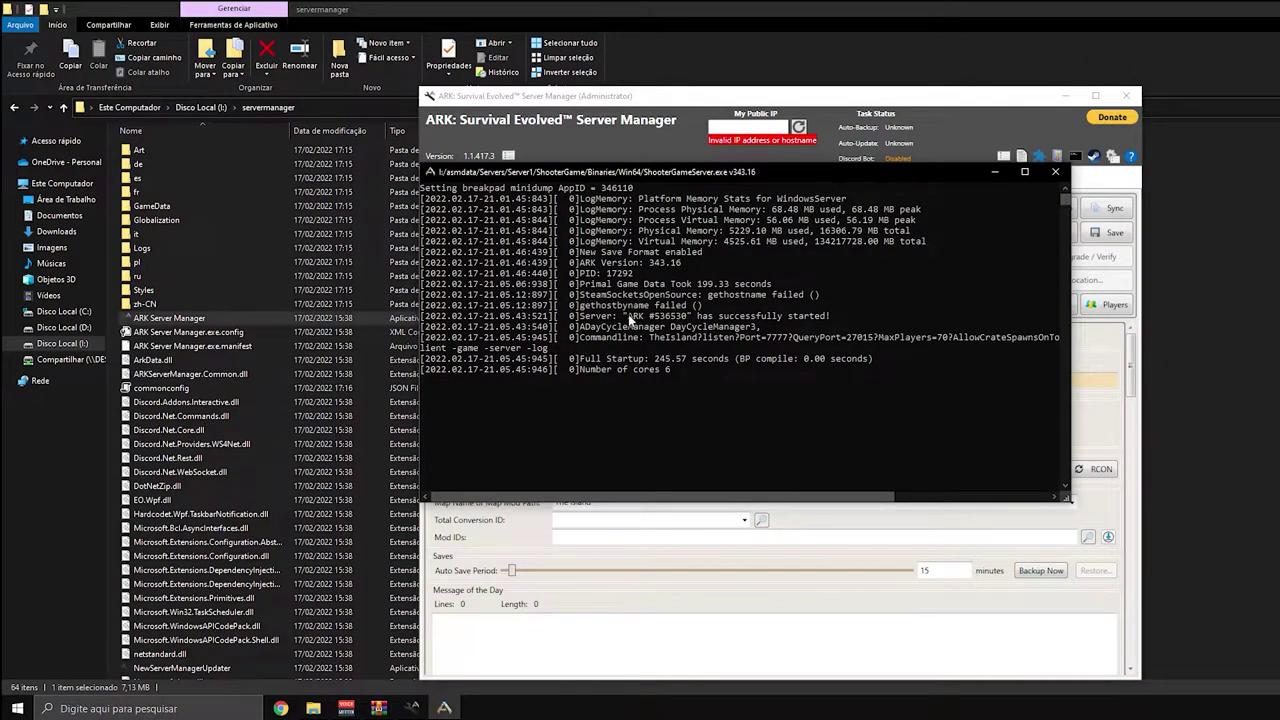
drag(628, 315, 683, 318)
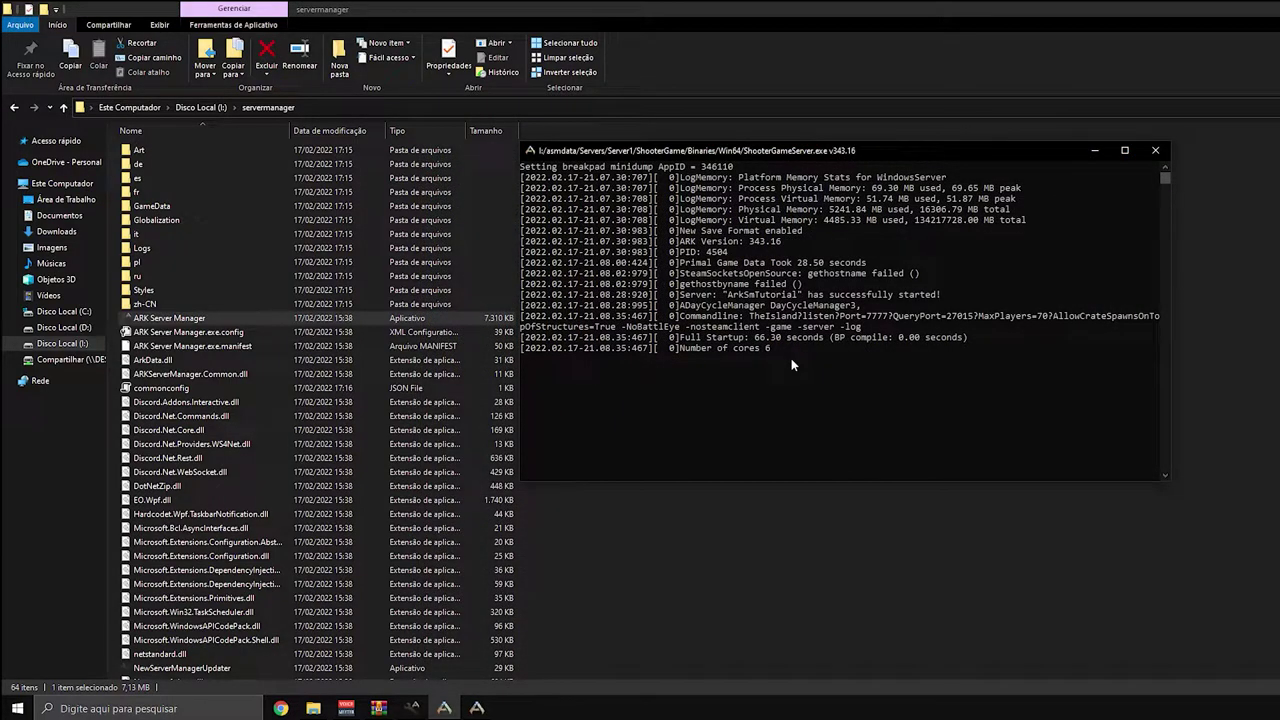
Step: Check the server name in the console log, then switch to ARK: Survival Evolved and select the ArkSmTutorial session in the LAN list
mouse_move(477, 707)
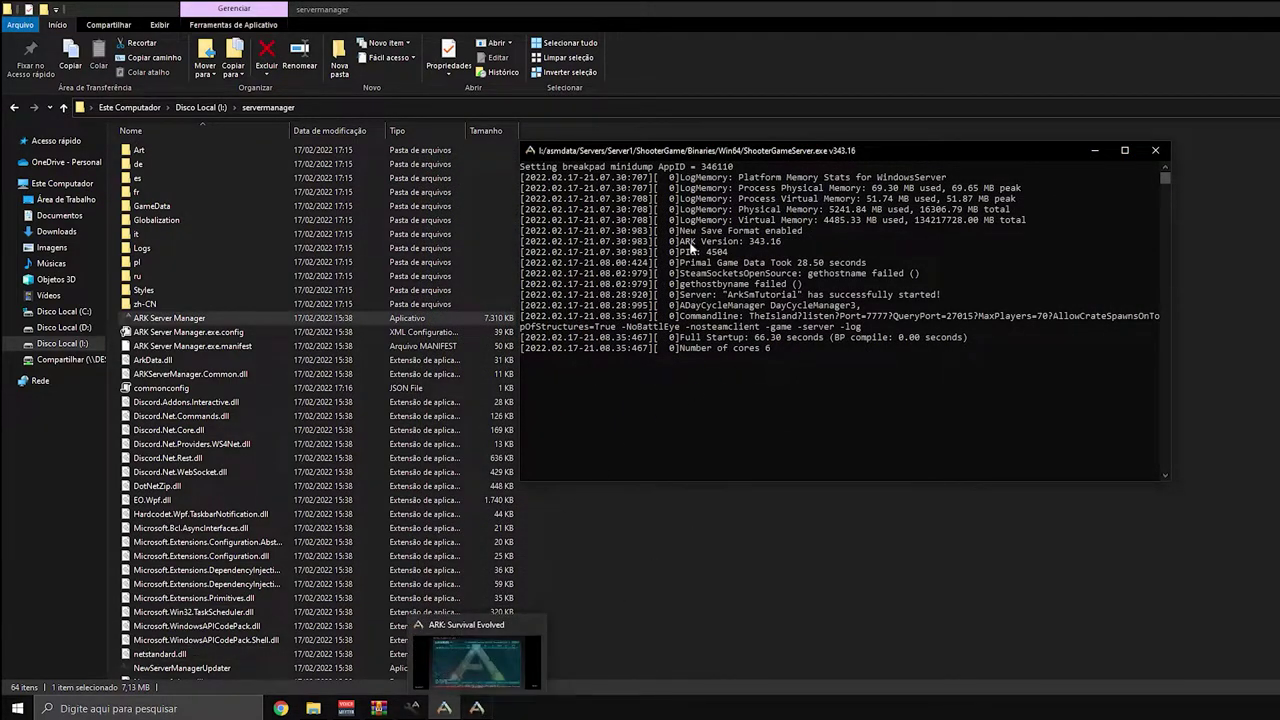
drag(731, 296, 797, 294)
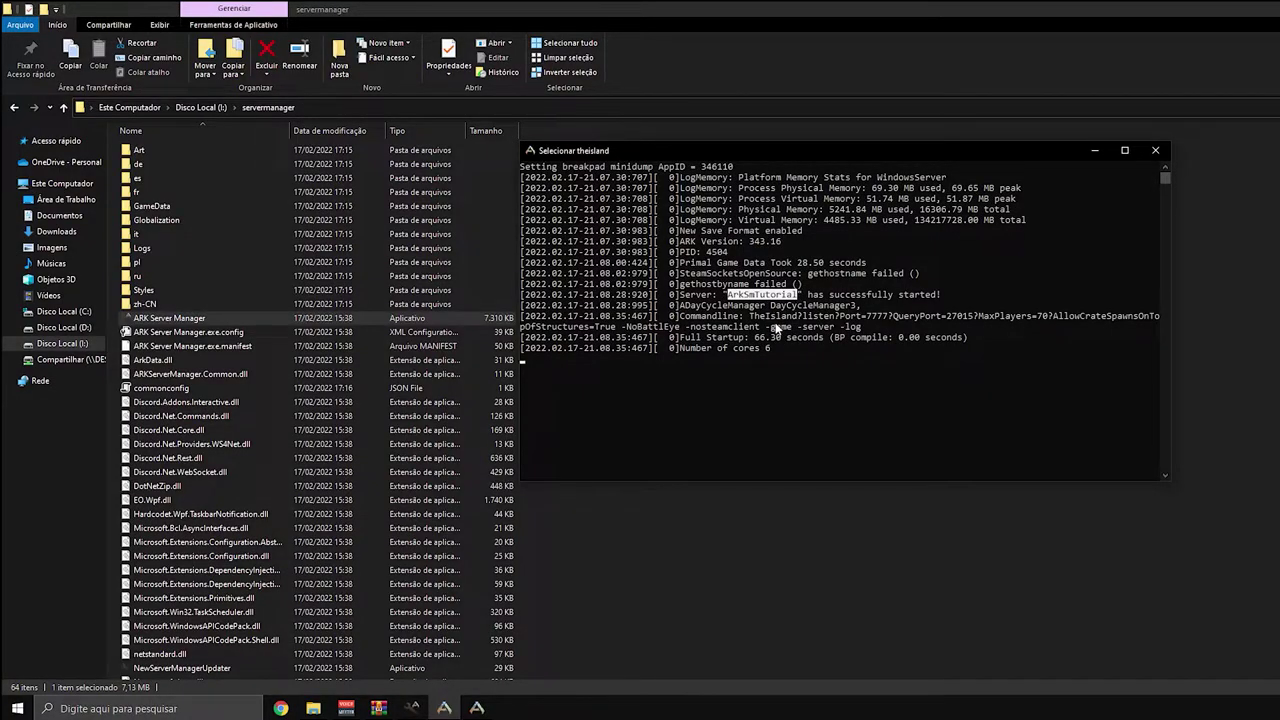
click(488, 711)
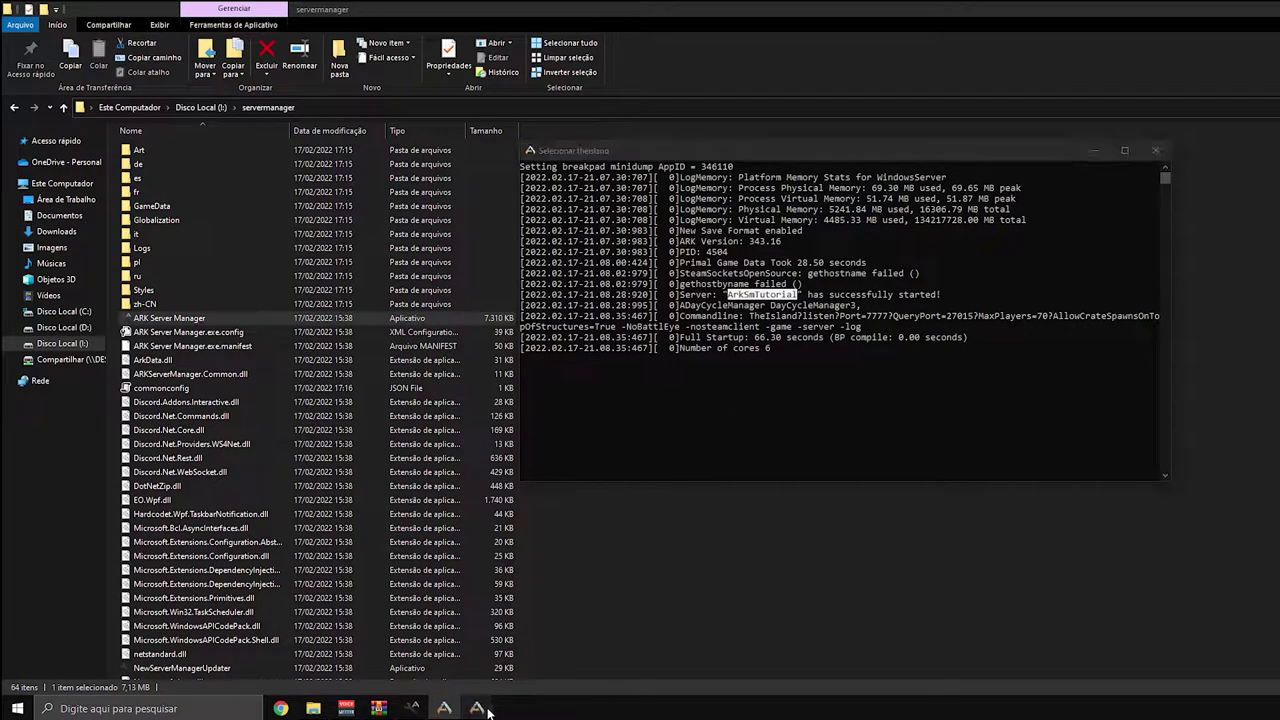
click(140, 166)
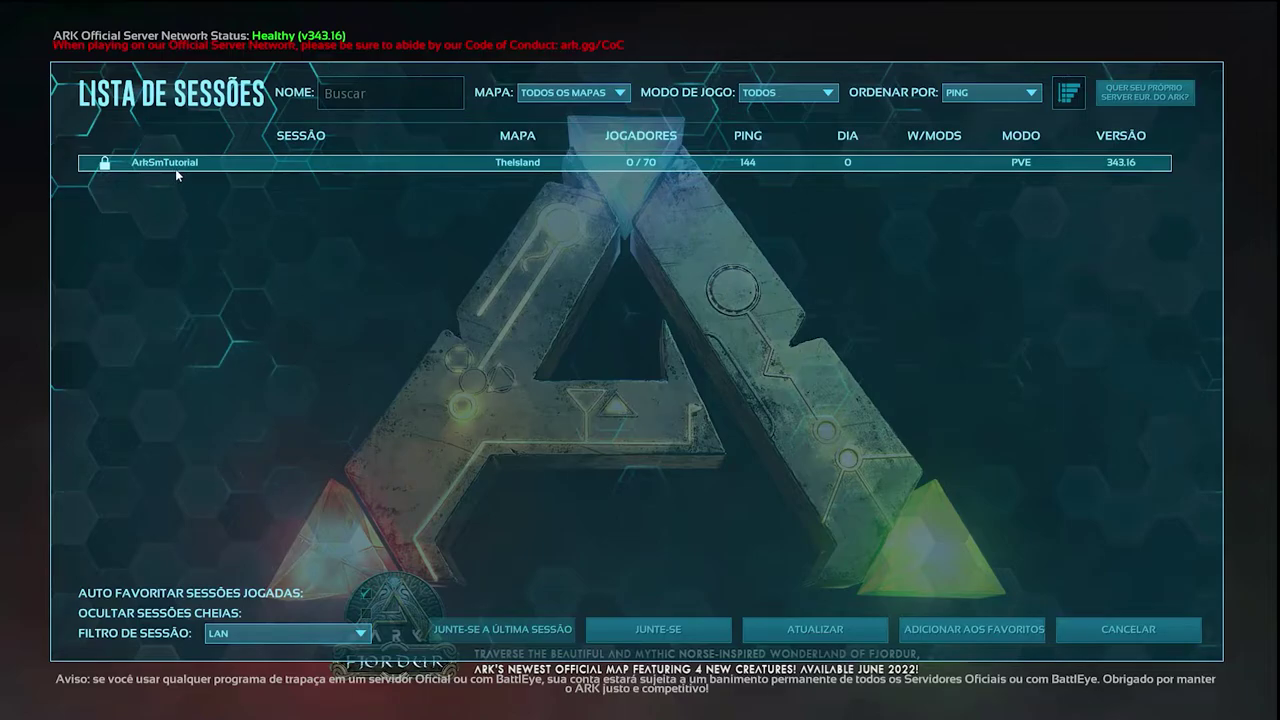
Step: Switch back to ARK Server Manager, reveal the server password and select its full text
key(alt+Tab)
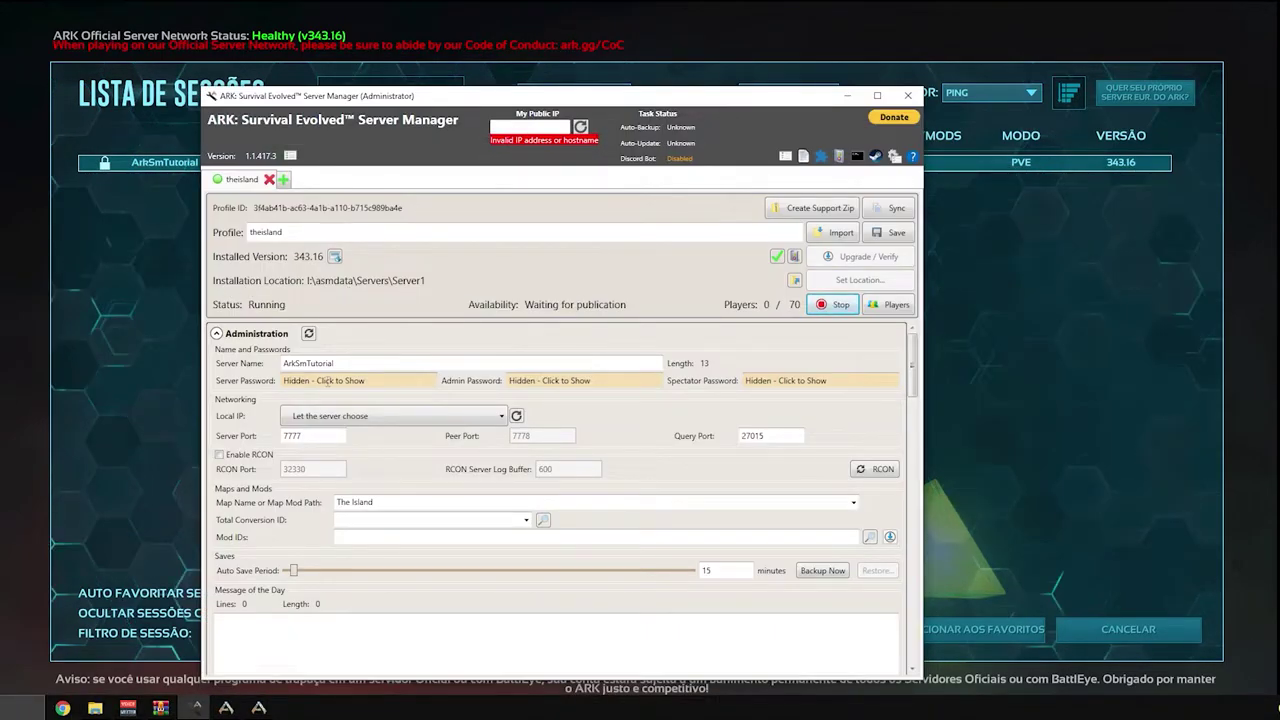
click(327, 381)
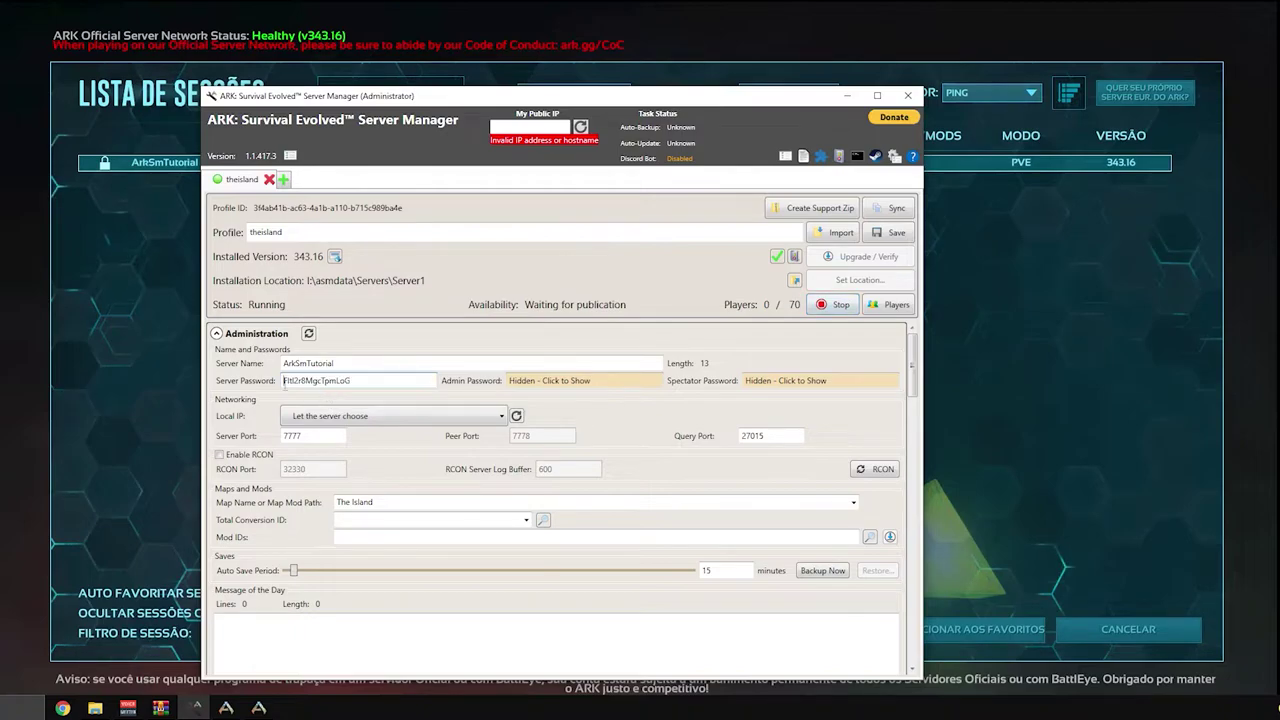
double_click(365, 380)
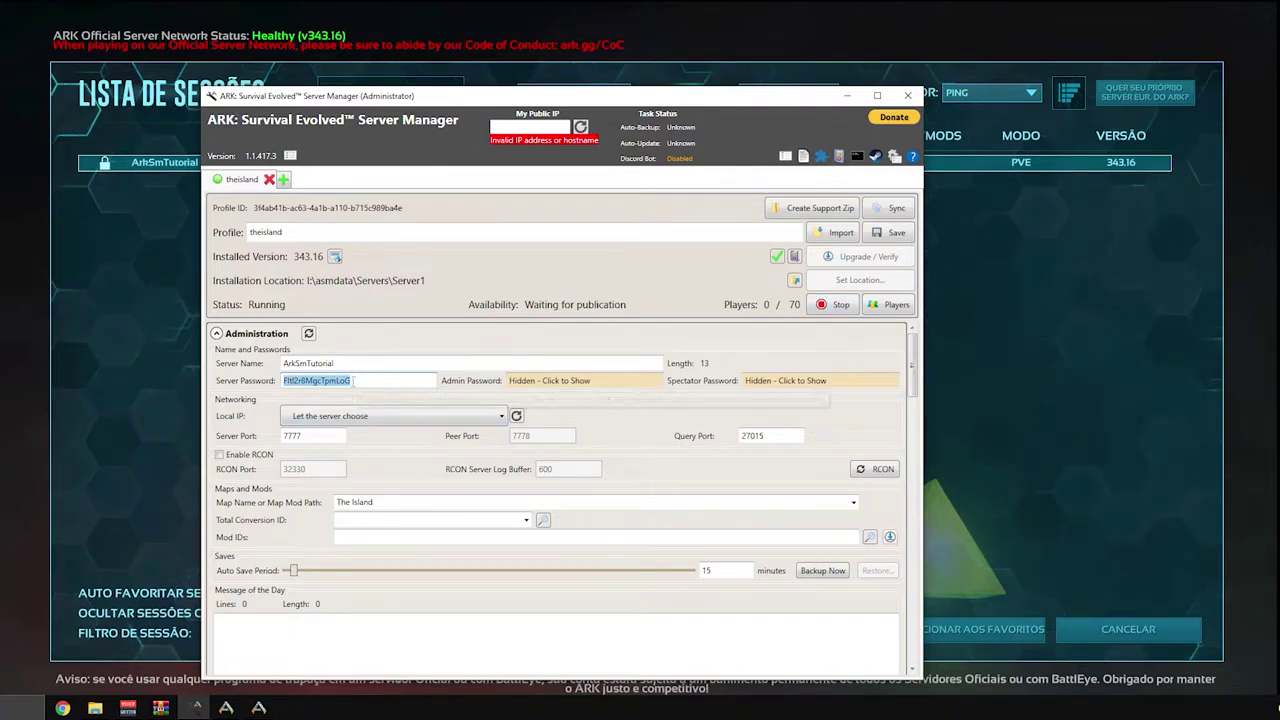